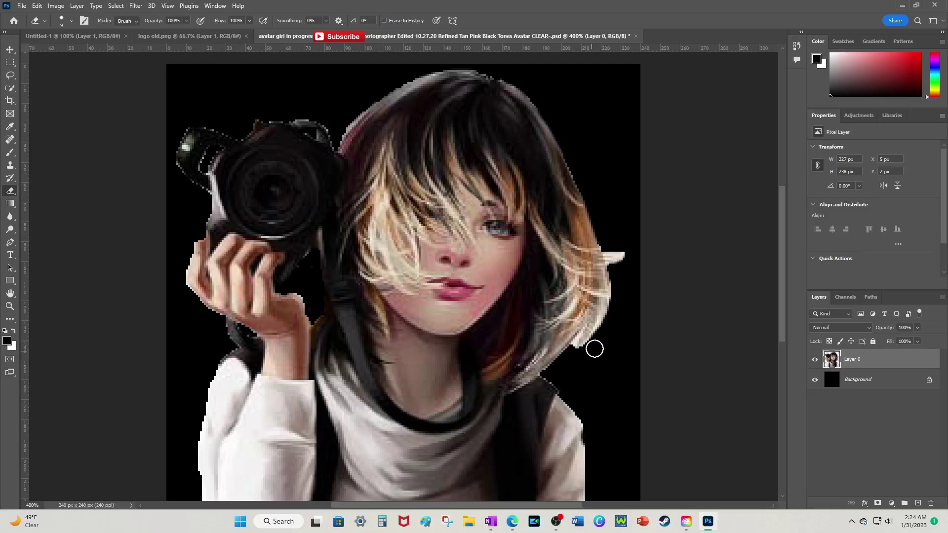
- Reduce the Eraser brush size from 9 to 4 px
left_click(65, 23)
left_click_drag(101, 39, 92, 38)
left_click(575, 343)
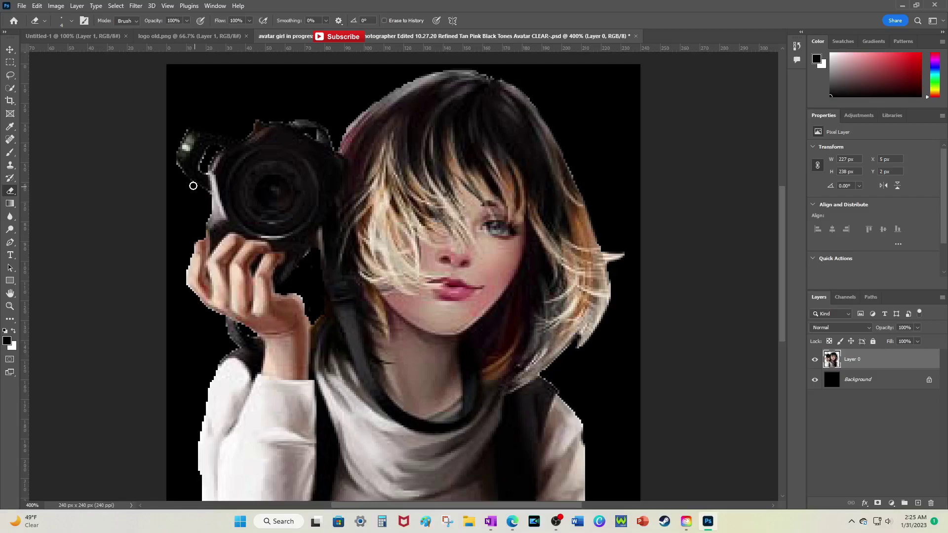
- Select the Background layer and toggle its visibility to inspect the cut-out edges
key("alt+bracketleft")
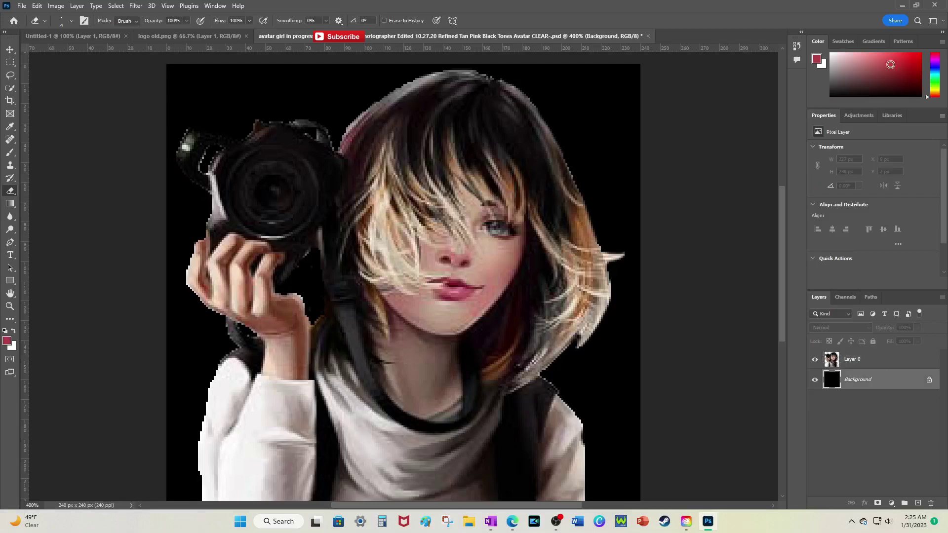
key("v")
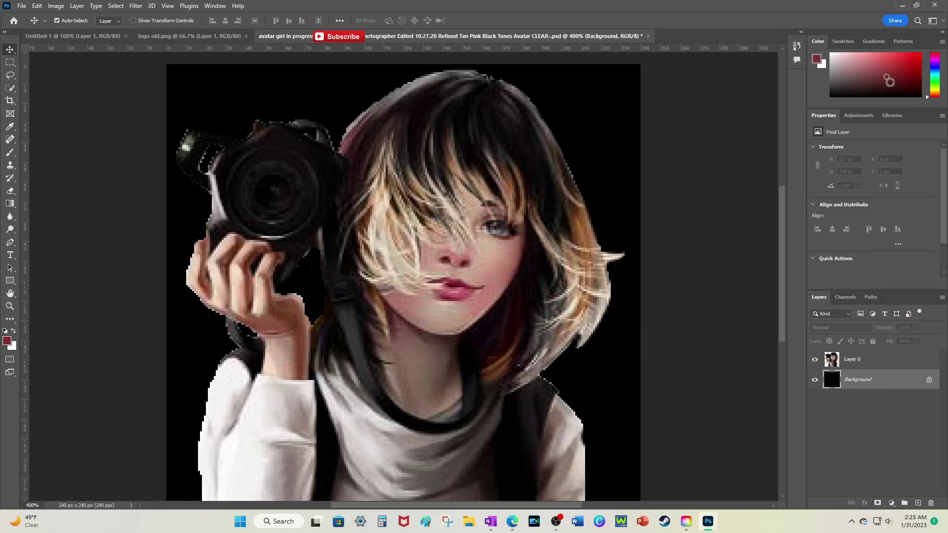
right_click(842, 381)
left_click(834, 384)
scroll(869, 197, "down", 2)
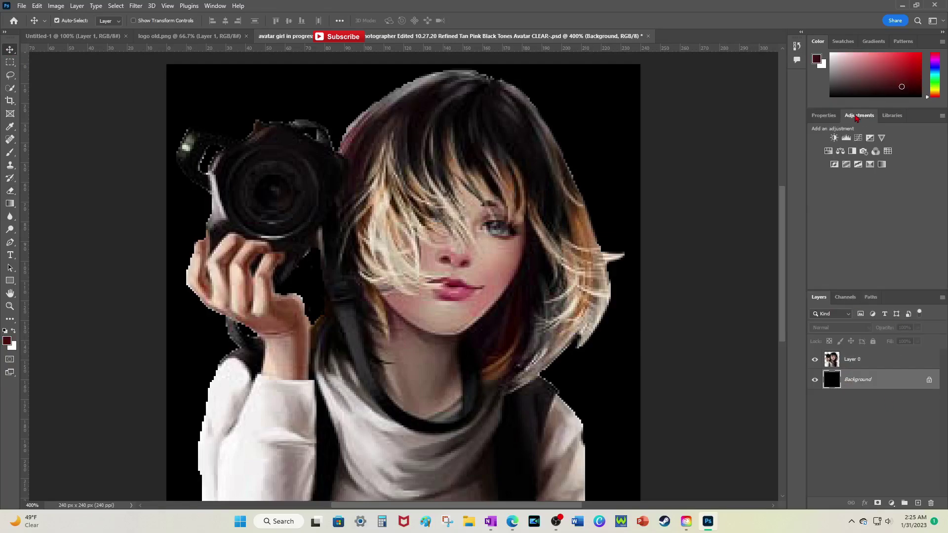
scroll(869, 197, "up", 2)
left_click(840, 258)
left_click(814, 380)
left_click(815, 379)
left_click(815, 380)
left_click(815, 380)
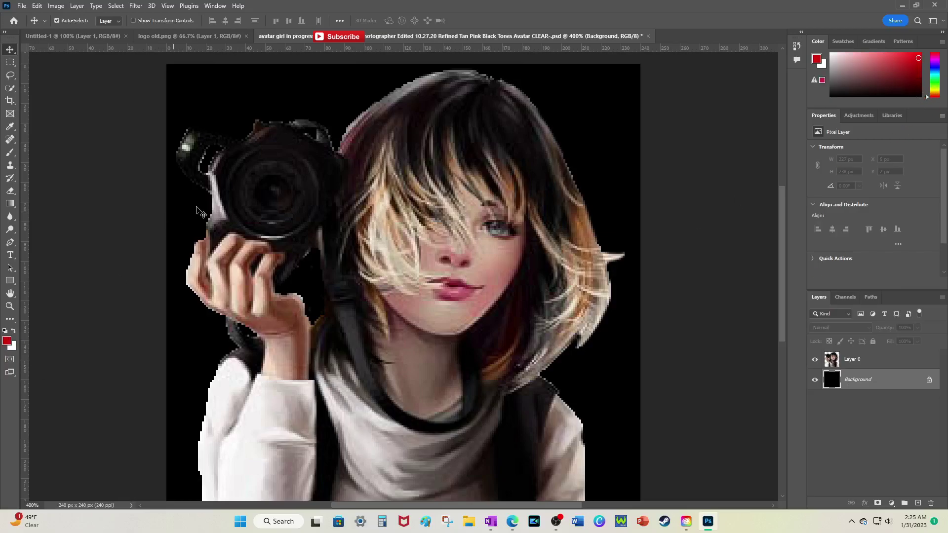
- Sample black from the avatar's background as the foreground colour, then return to erasing
left_click(197, 212)
key("i")
left_click(616, 113)
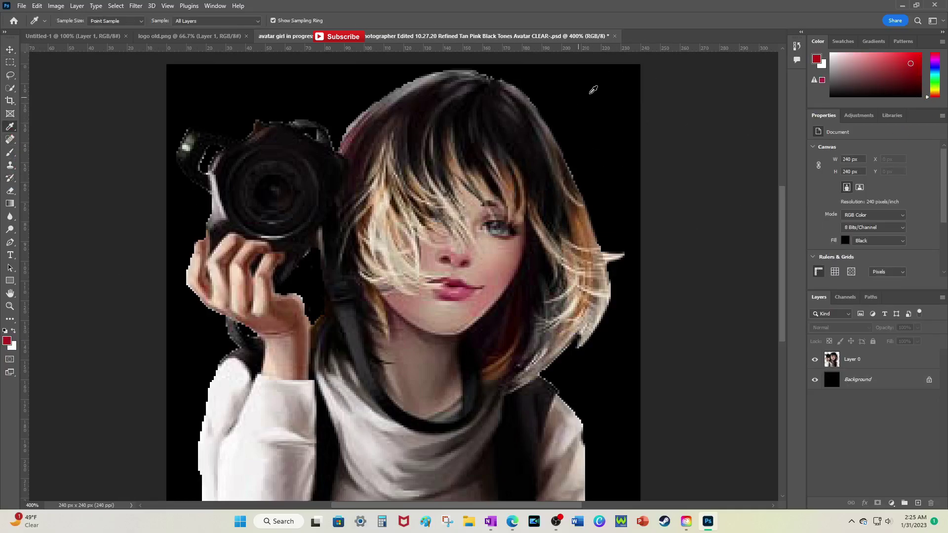
left_click(830, 386)
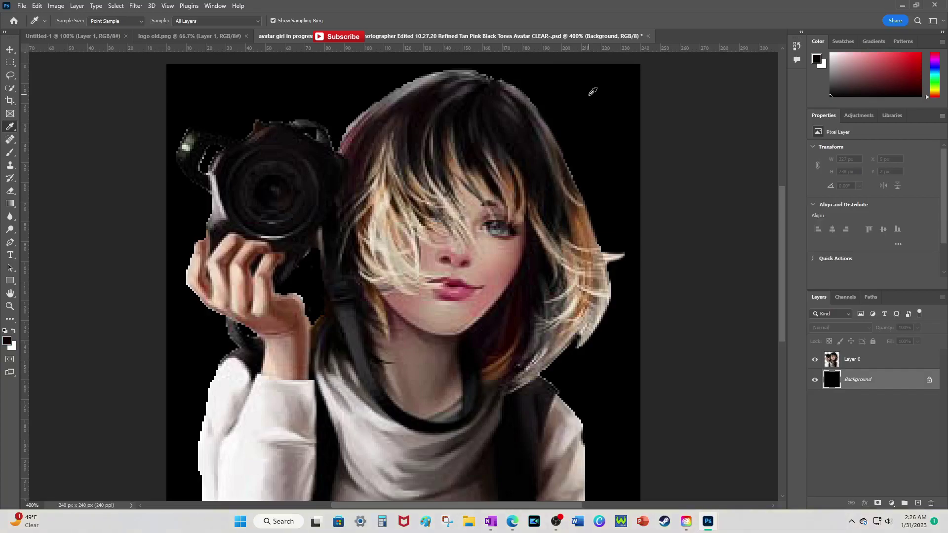
key("ctrl+comma")
key("ctrl+comma")
- On Layer 0, erase stray pixels down the sleeve's left edge and check it against the hidden background
key("e")
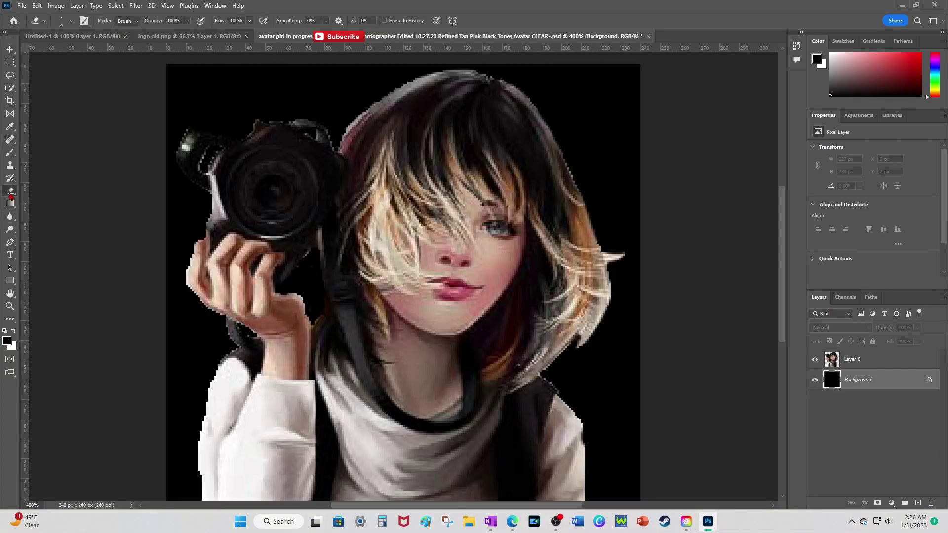
scroll(197, 377, "down", 4)
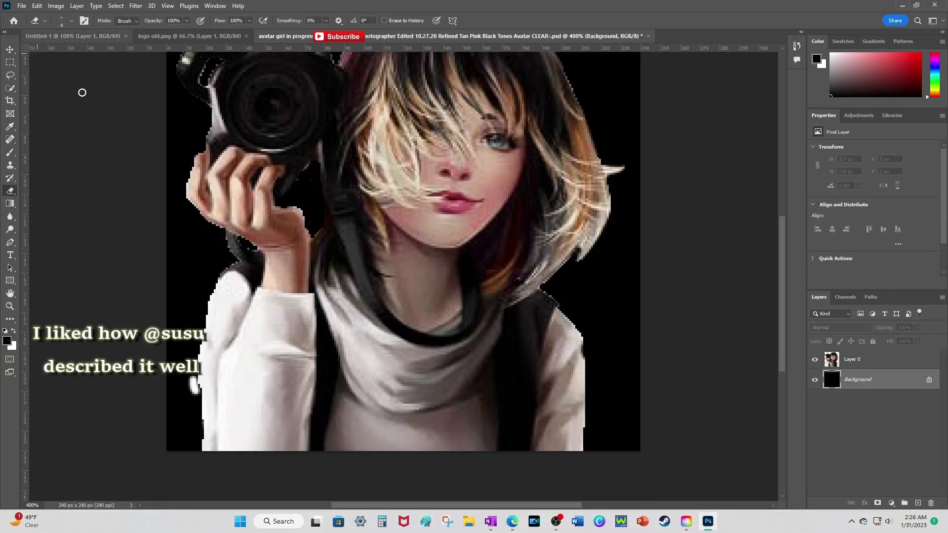
left_click(886, 364)
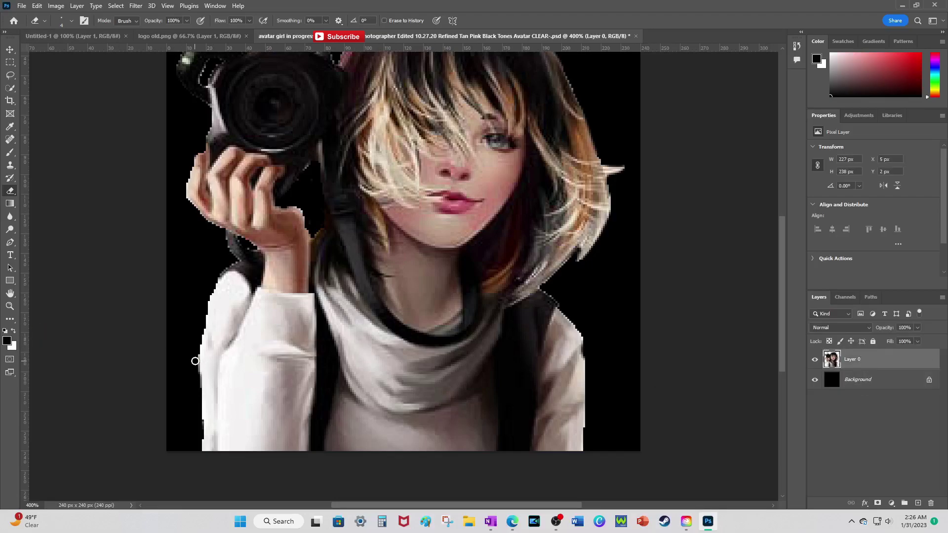
left_click(815, 381)
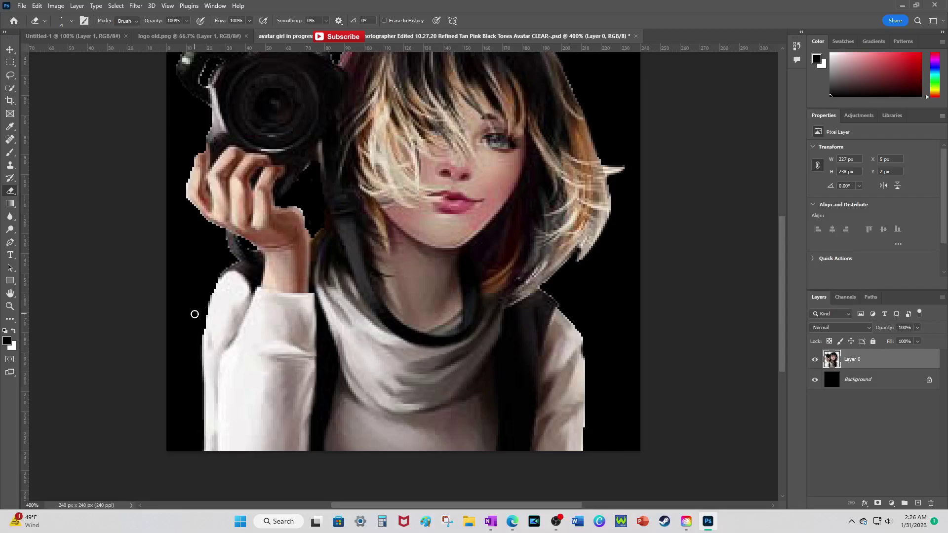
left_click_drag(200, 335, 199, 436)
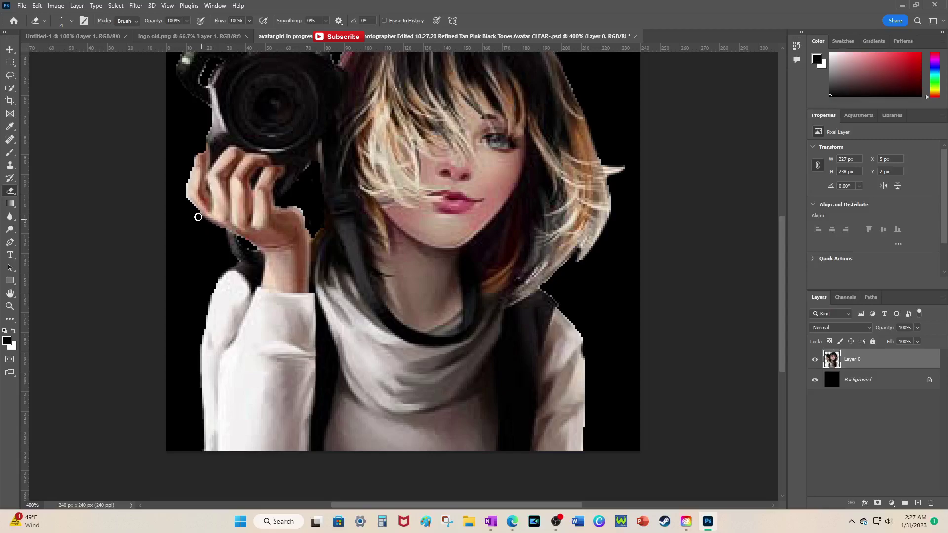
left_click(815, 380)
- Place a Tekken gameplay clip after the existing clips on track 2
left_click(72, 20)
key("Return")
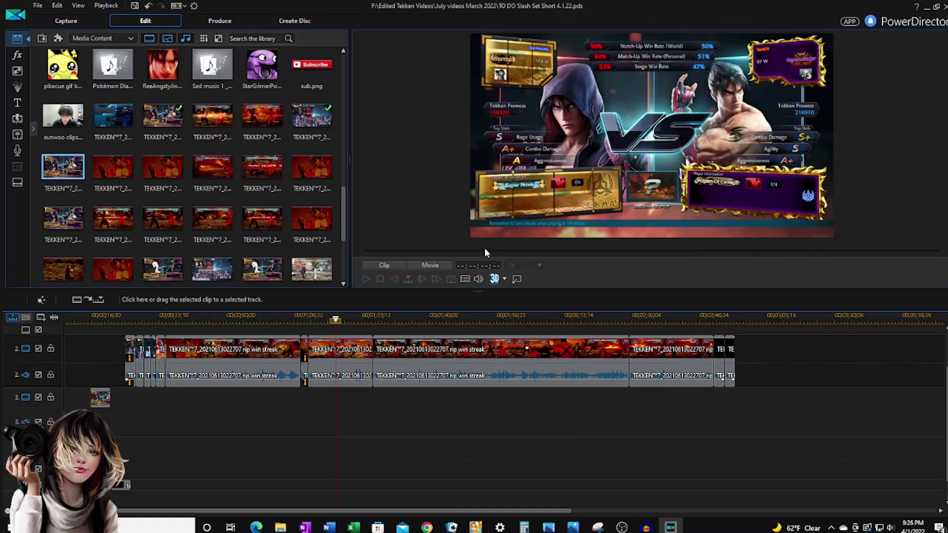
left_click(429, 265)
scroll(210, 355, "down", 5)
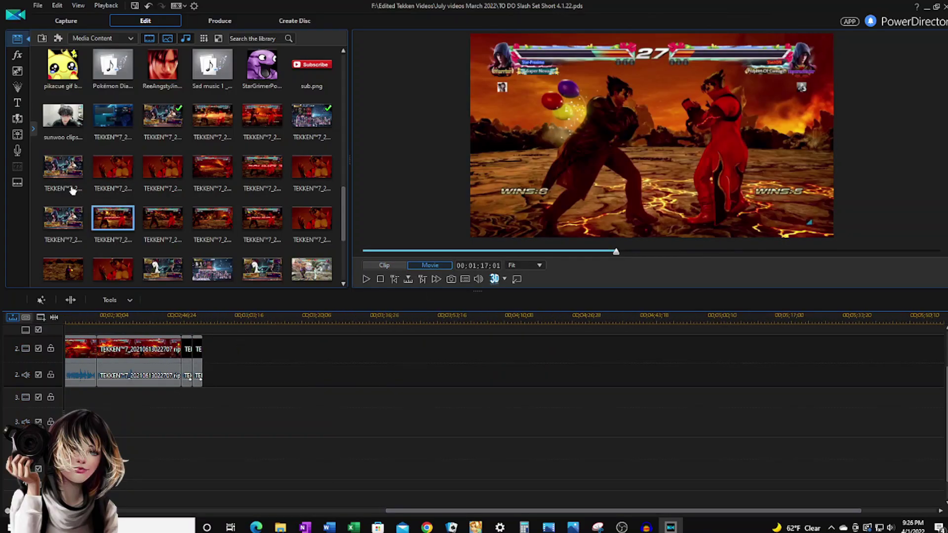
left_click_drag(113, 168, 212, 356)
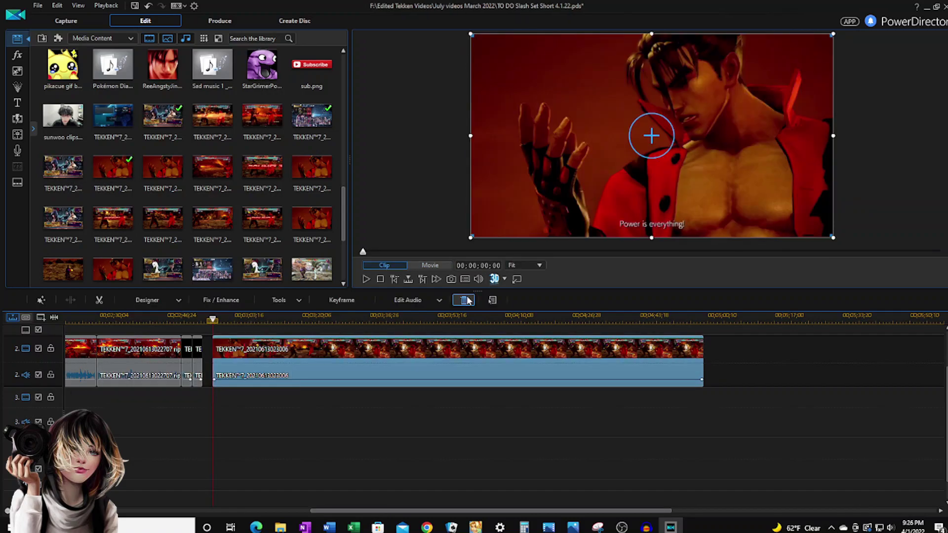
- Play the timeline, split the new clip at the K.O., and resume playback from 00;03;55;05
left_click_drag(467, 291, 467, 375)
key("space")
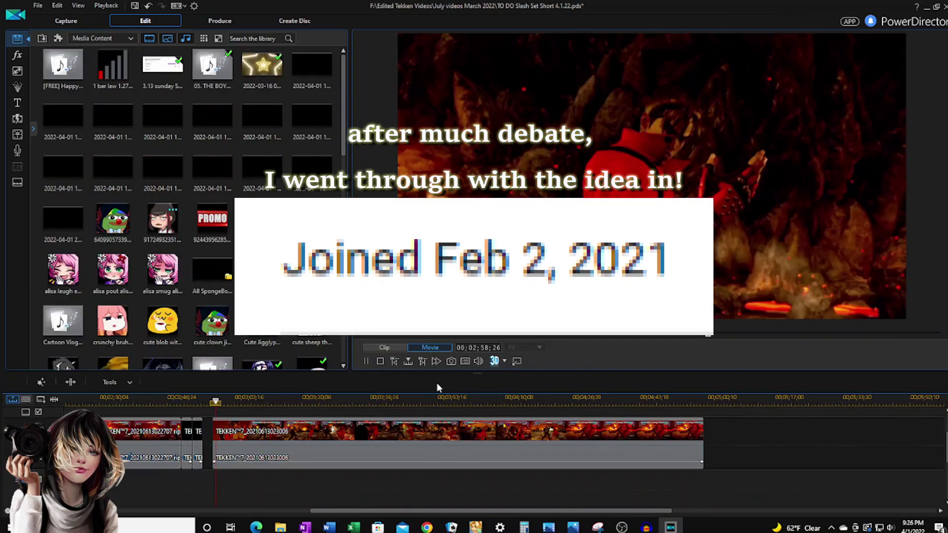
scroll(188, 207, "up", 3)
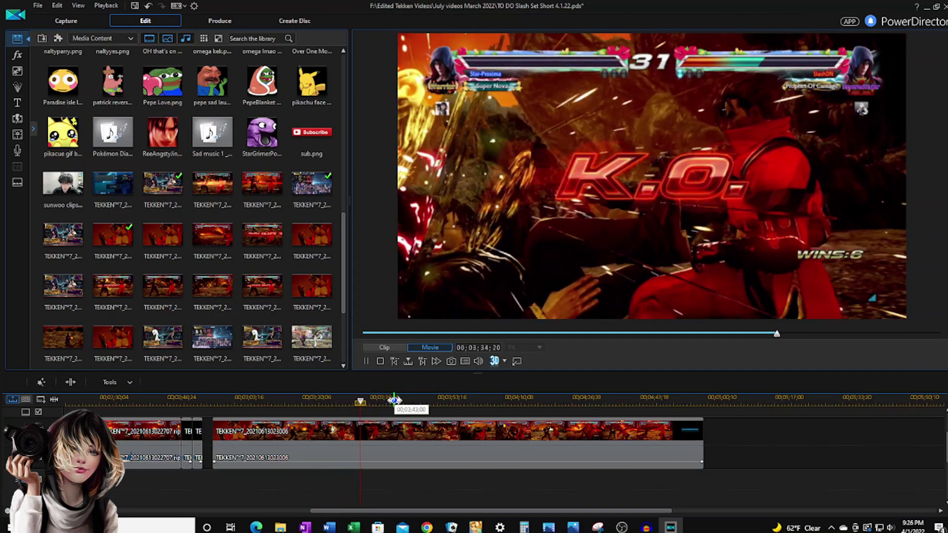
key("ctrl+t")
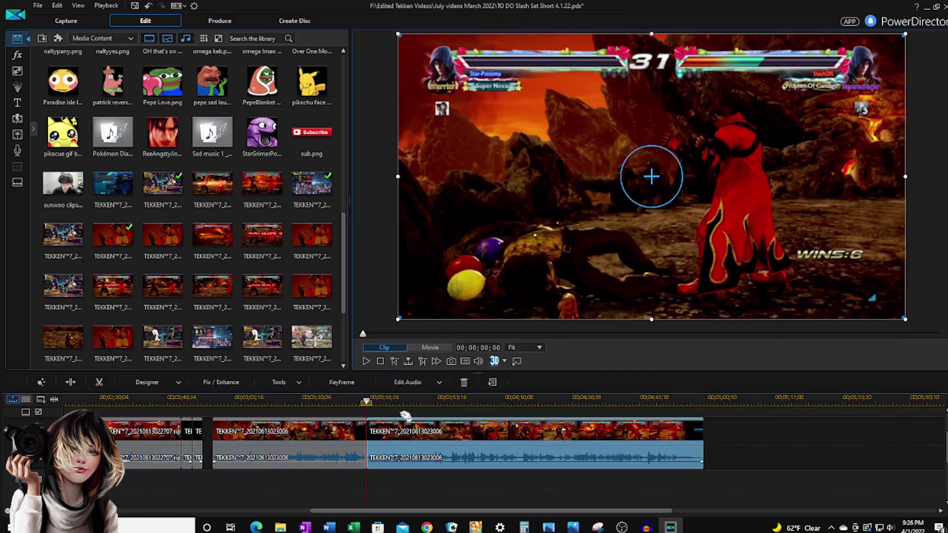
left_click(443, 402)
key("space")
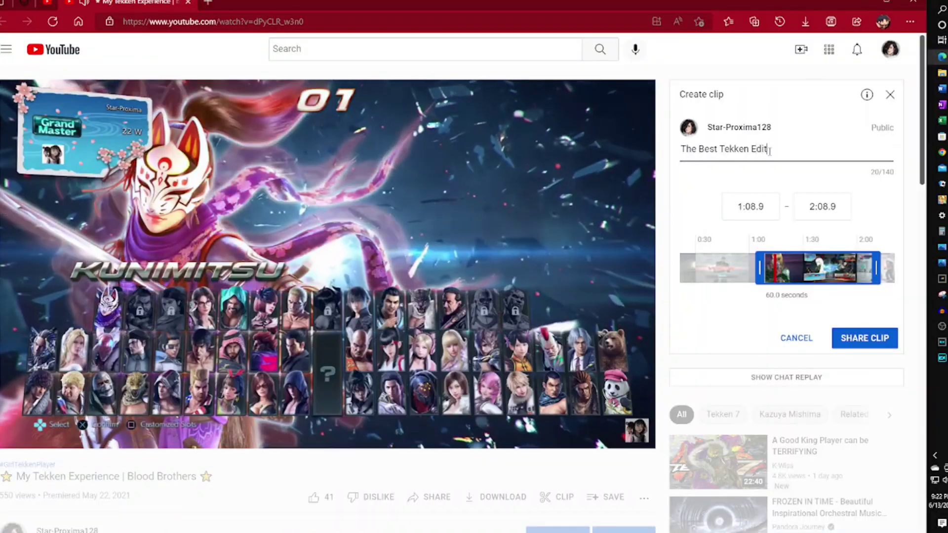
- Retype the clip title as 'The Best Tekken Edit You've Ever', fixing typos
type(";ve")
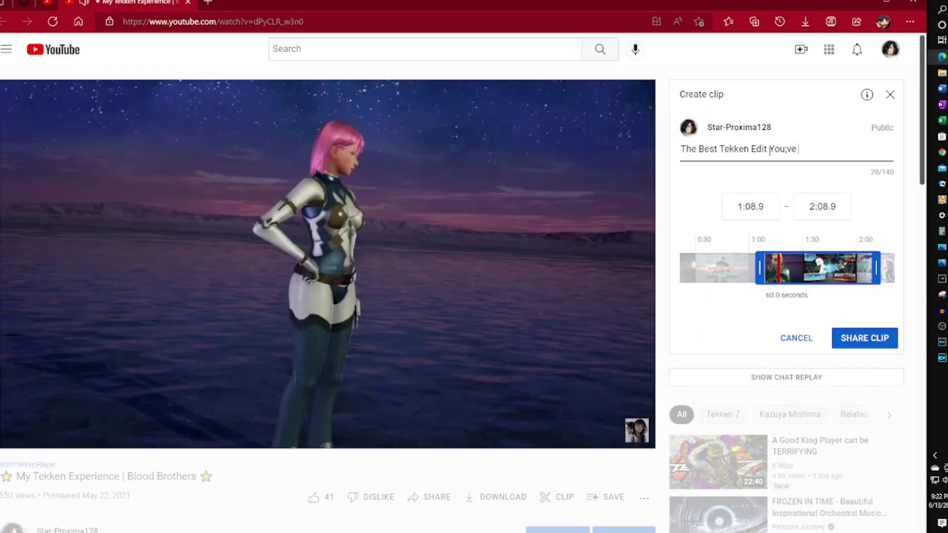
key("BackSpace")
key("BackSpace")
key("BackSpace")
key("BackSpace")
key("BackSpace")
key("BackSpace")
key("BackSpace")
key("BackSpace")
key("BackSpace")
key("BackSpace")
key("BackSpace")
key("BackSpace")
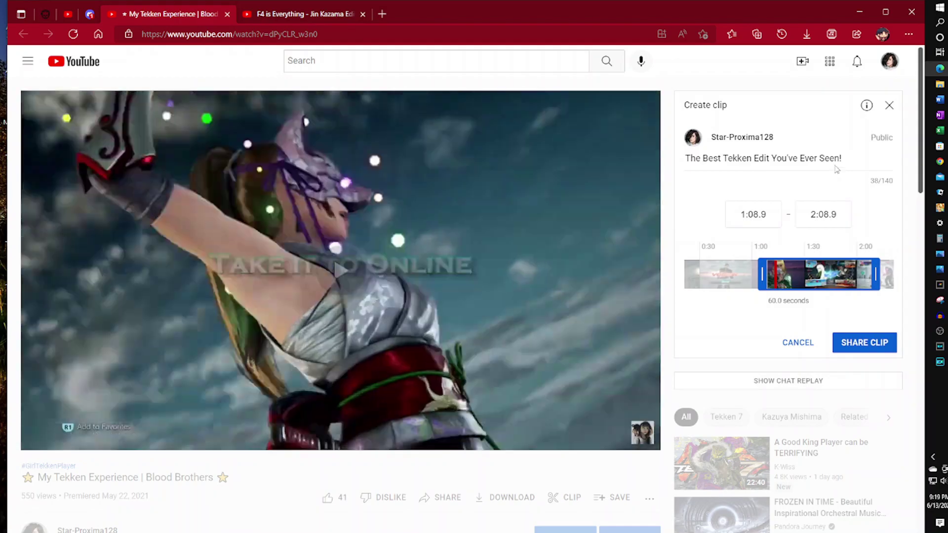
left_click_drag(840, 169, 674, 163)
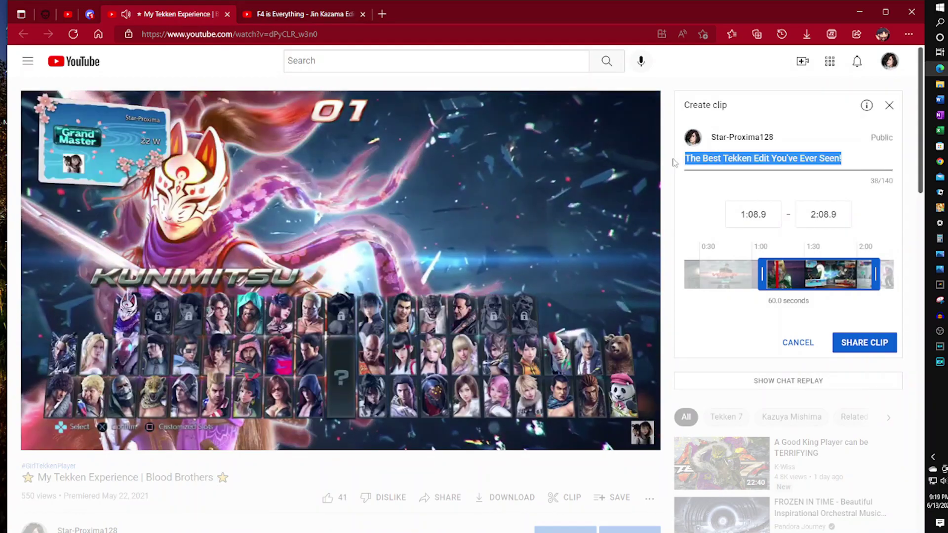
type("The")
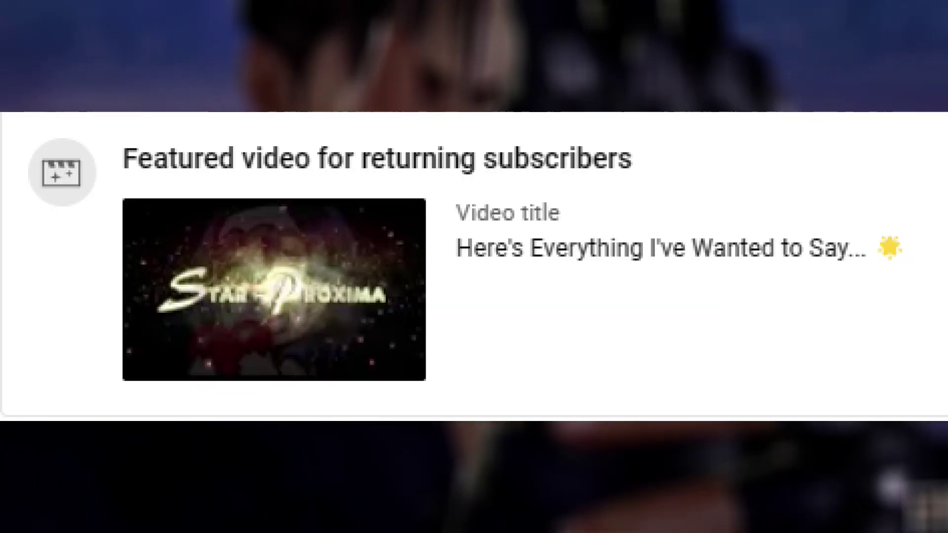
type("Best")
type(" Tekke")
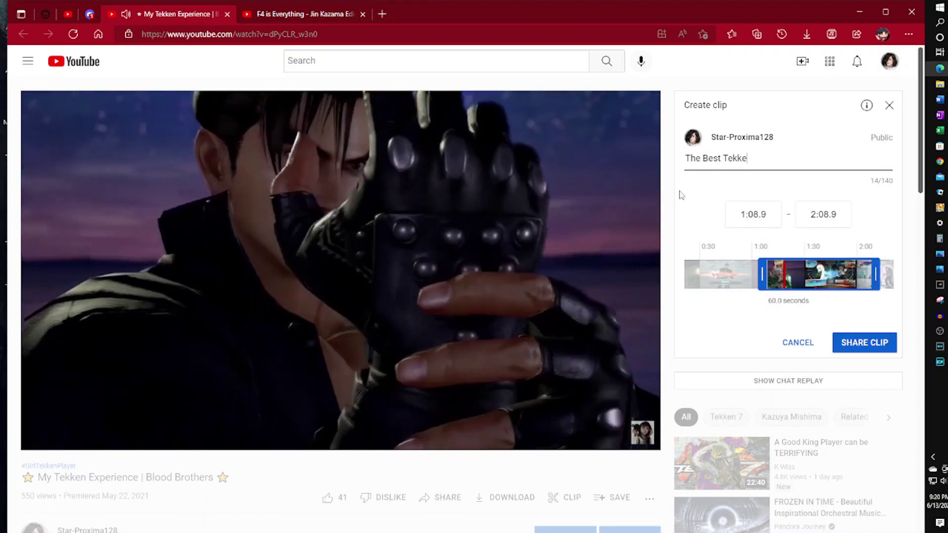
type("n Efit ")
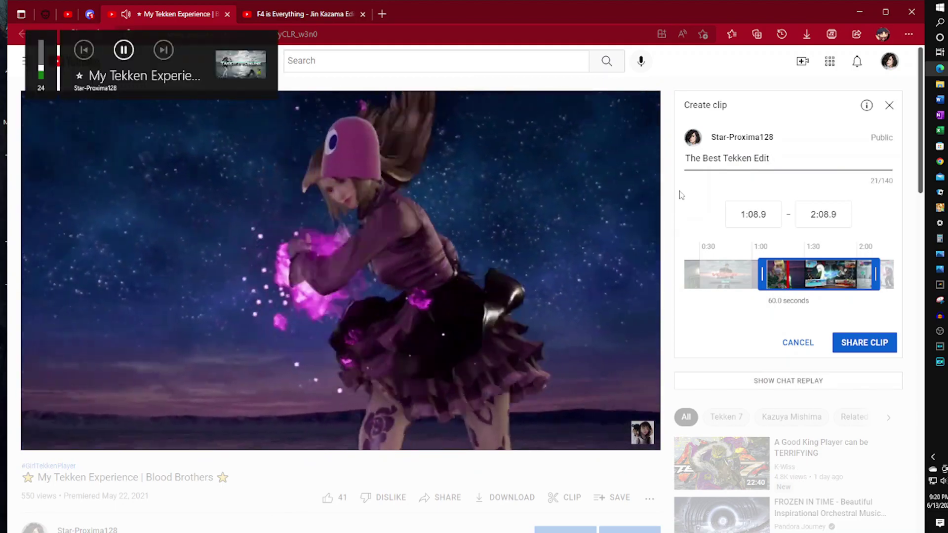
type("You've Ever")
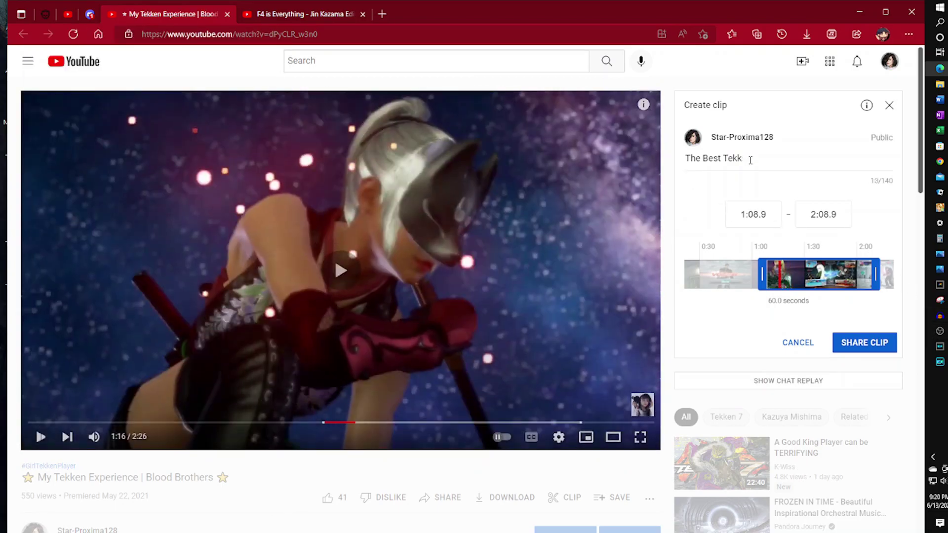
type("en Edit ")
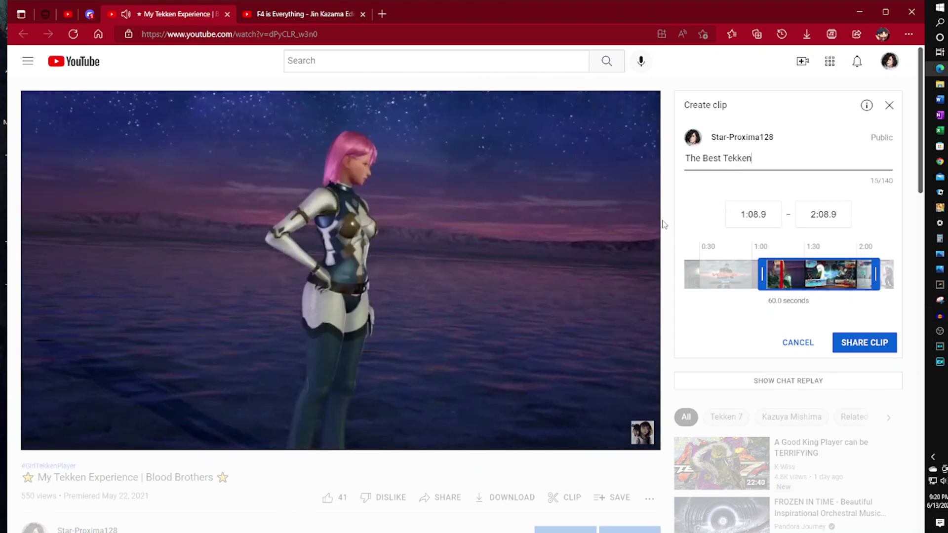
type("You've Ever Seen!")
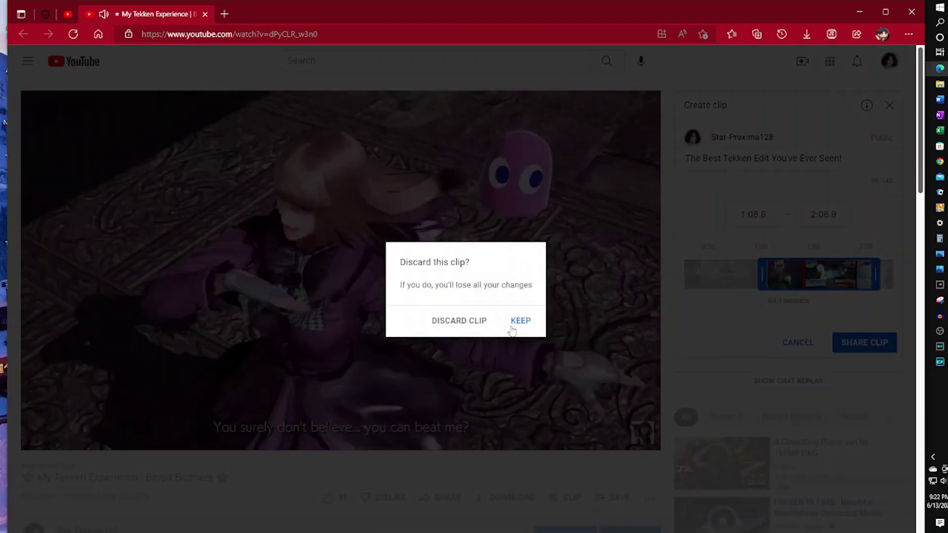
- Keep the clip instead of discarding it, and rewrite the title's ending as 'Edit You've Ev'
left_click(515, 327)
key("ctrl+shift+Left")
key("ctrl+shift+Left")
key("ctrl+shift+Left")
key("ctrl+shift+Left")
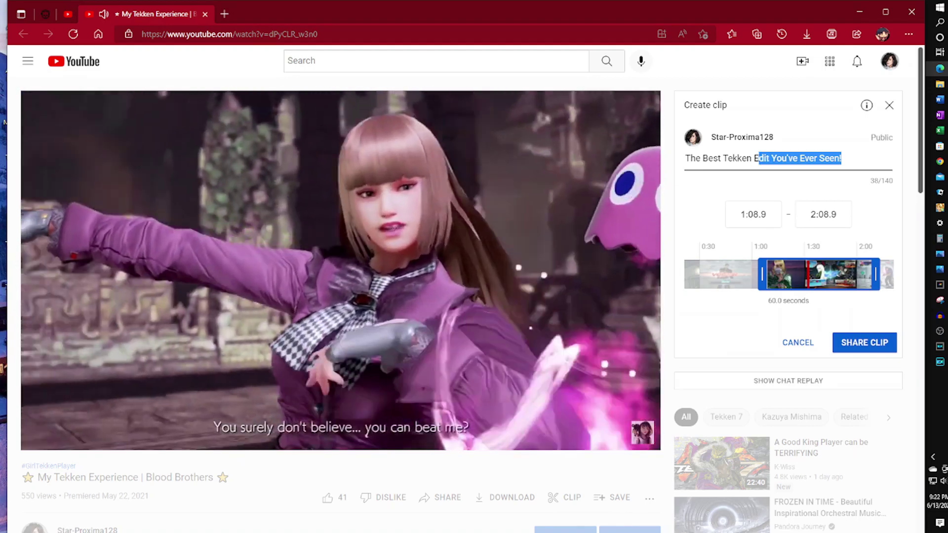
key("BackSpace")
type("Edit You've Ev")
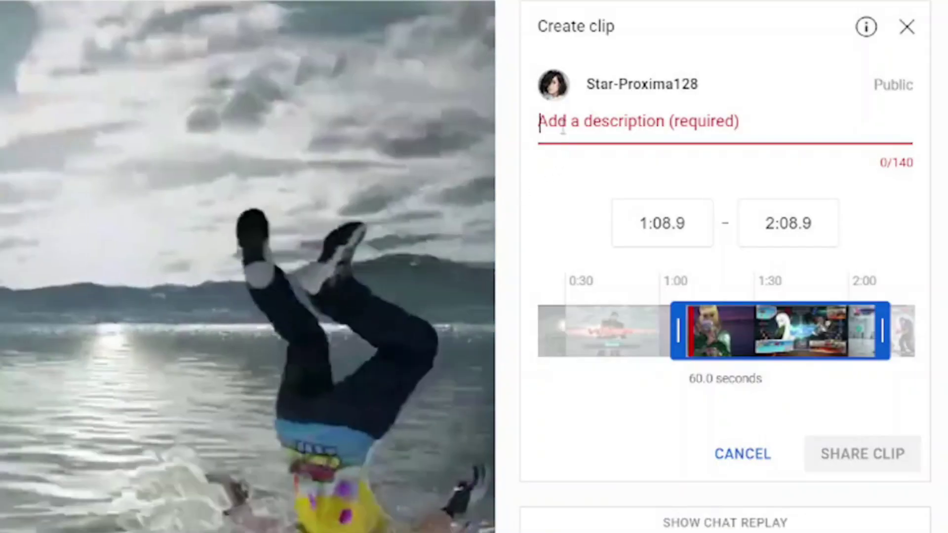
- Type 'The Best Tekken Edit You've Ever' into the Create clip title field
type("T")
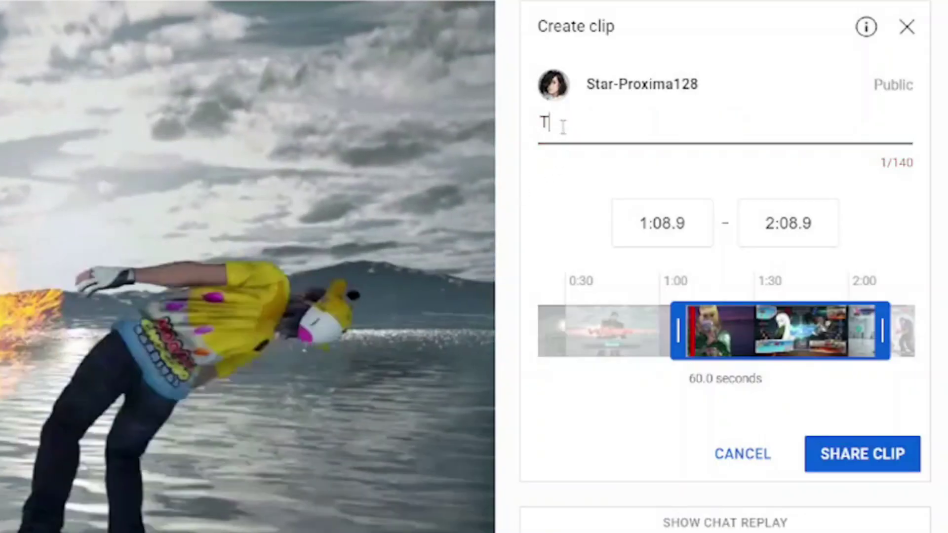
type("he Best Tekken Edit You've")
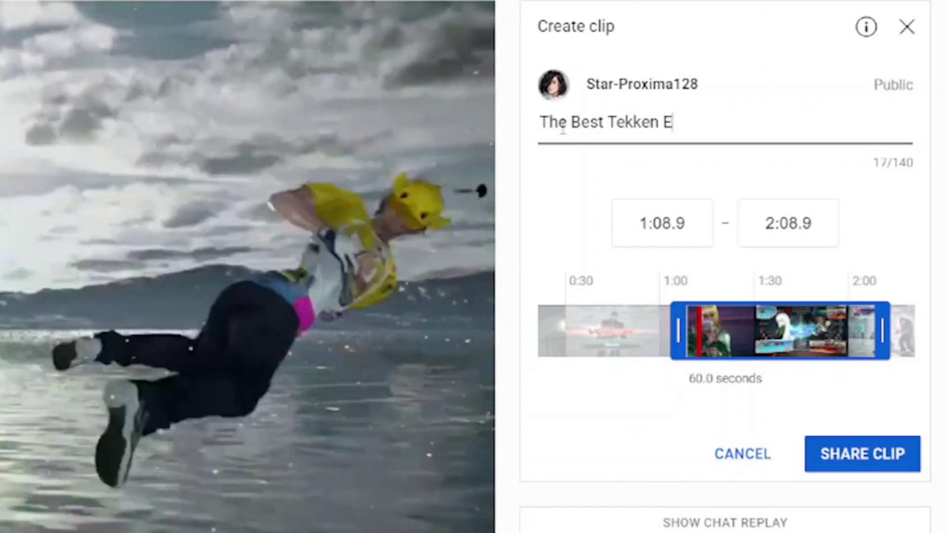
type(" Ever")
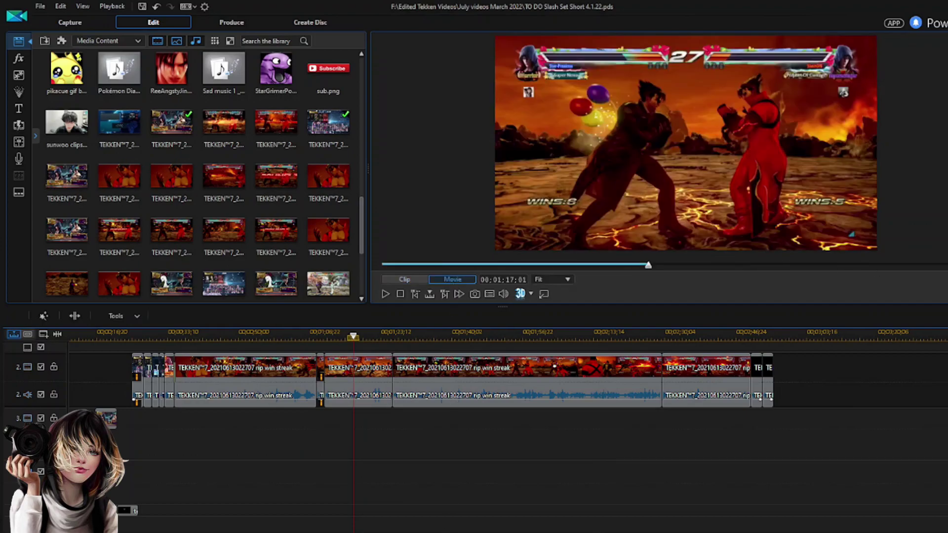
- Place a Tekken clip from the library after the existing clips on track 2
left_click_drag(657, 527, 719, 525)
left_click(130, 279)
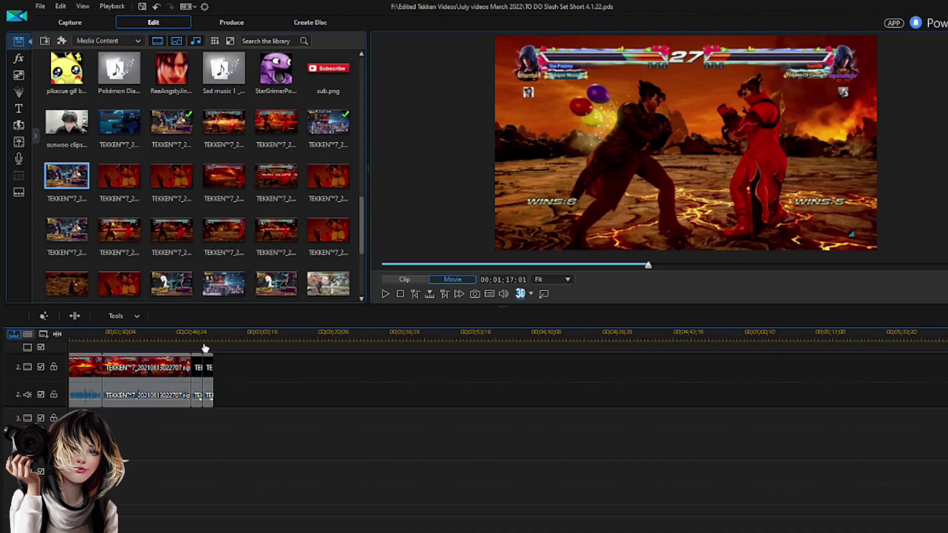
left_click_drag(127, 183, 226, 378)
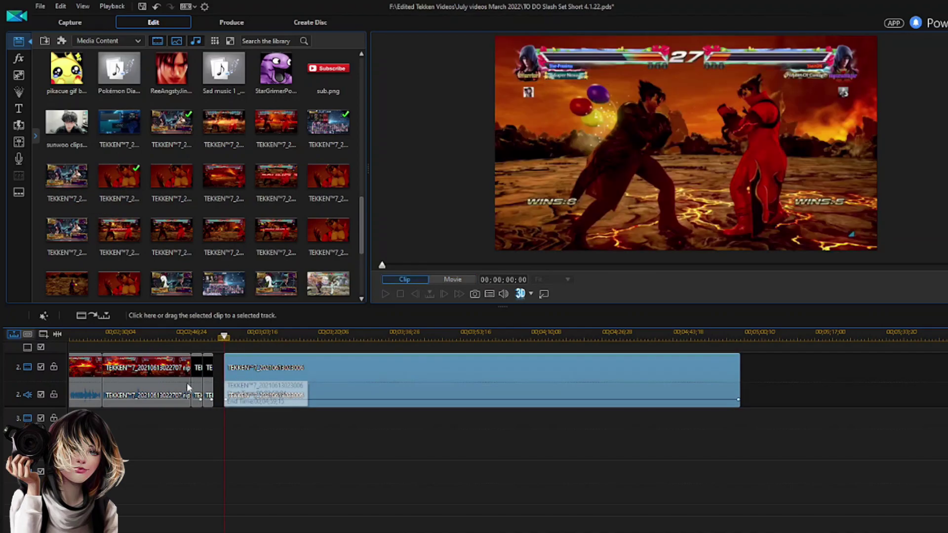
- Play and scrub to the knockdown, split the clip there, and move the playhead to about 03:55
left_click(492, 316)
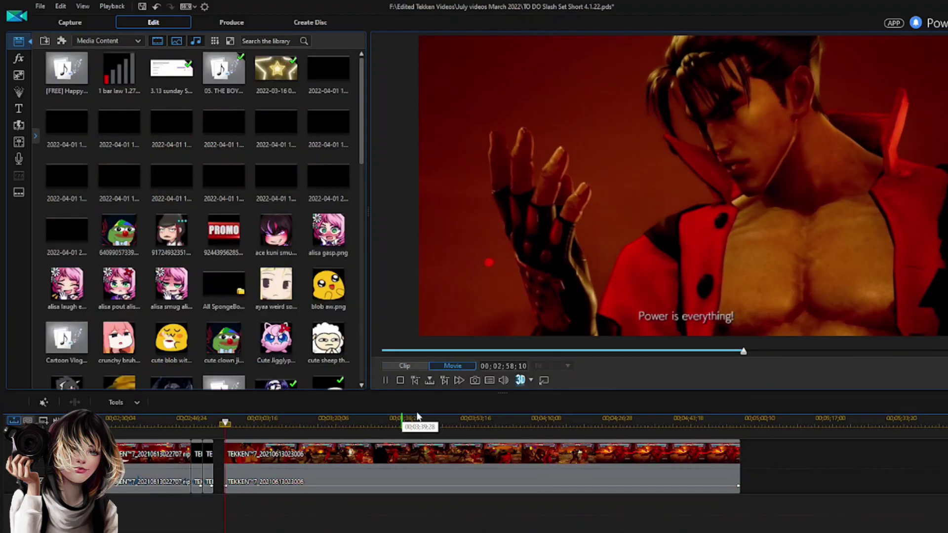
left_click(386, 380)
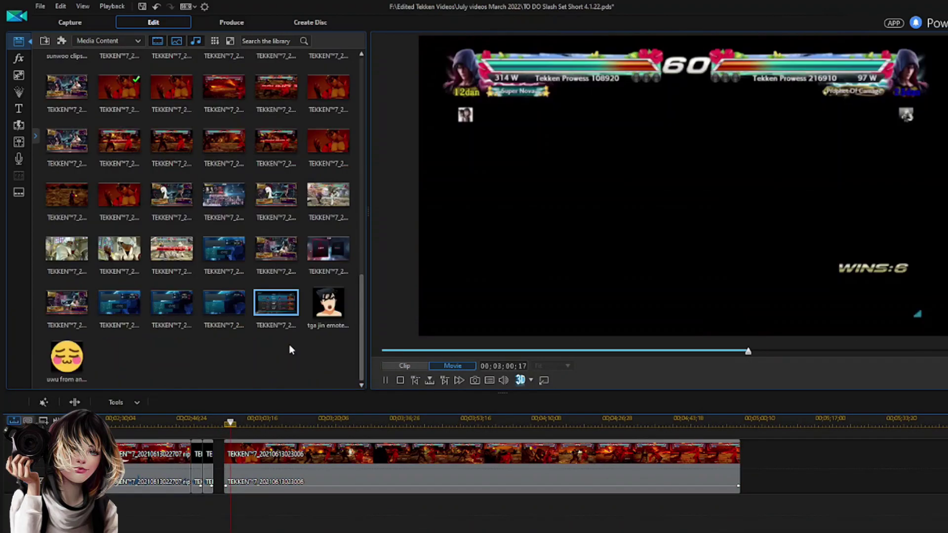
scroll(289, 296, "down", 4)
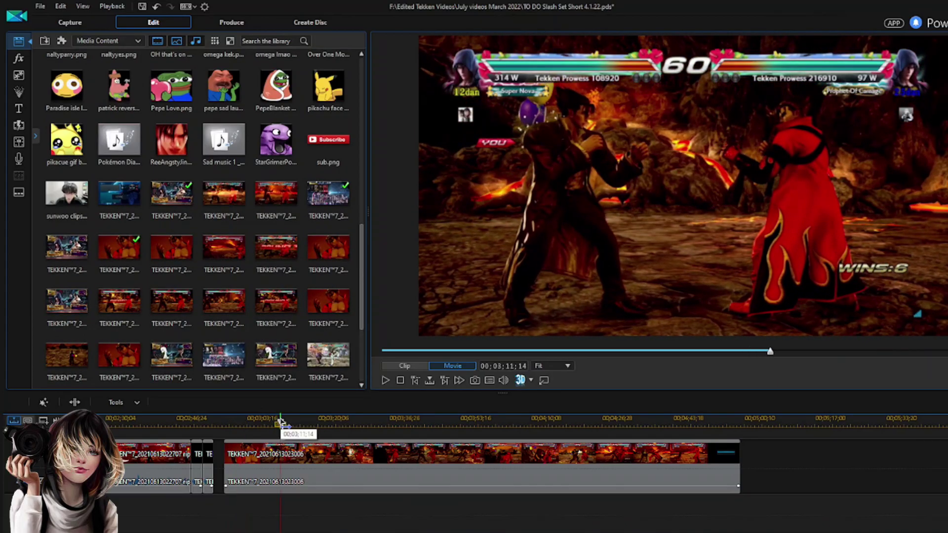
left_click_drag(280, 422, 286, 421)
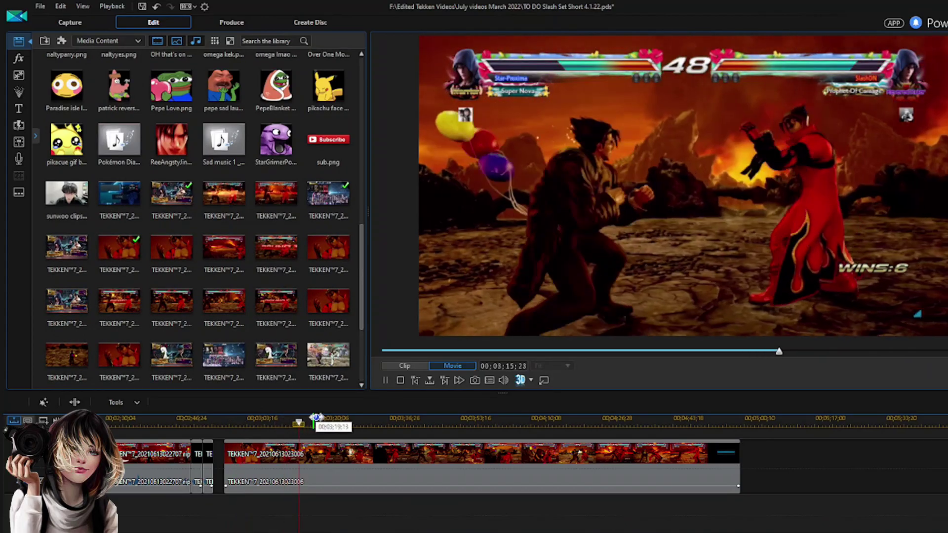
left_click(322, 418)
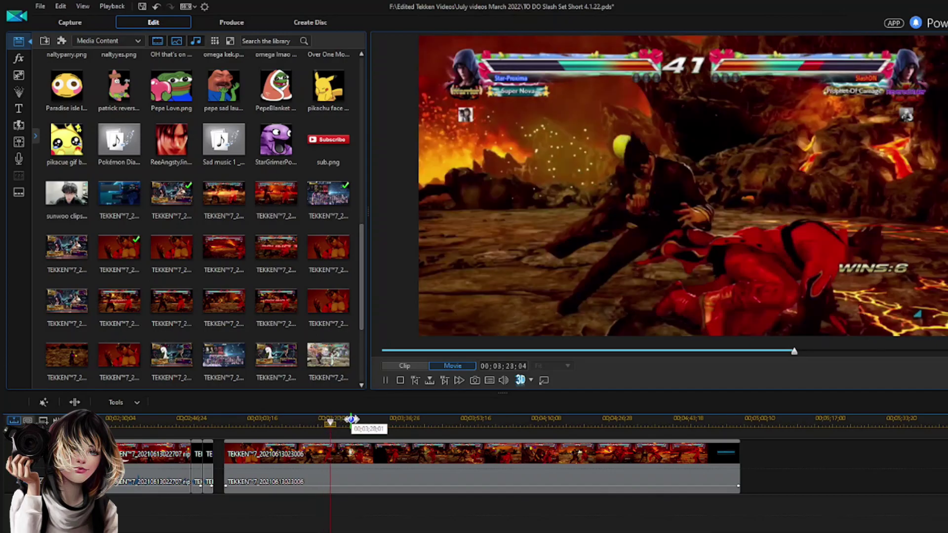
left_click(351, 419)
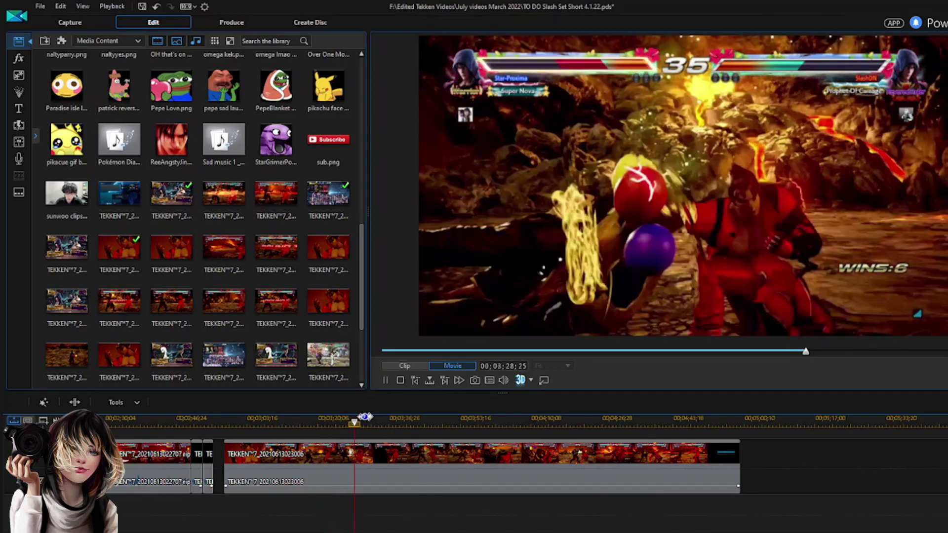
left_click(365, 418)
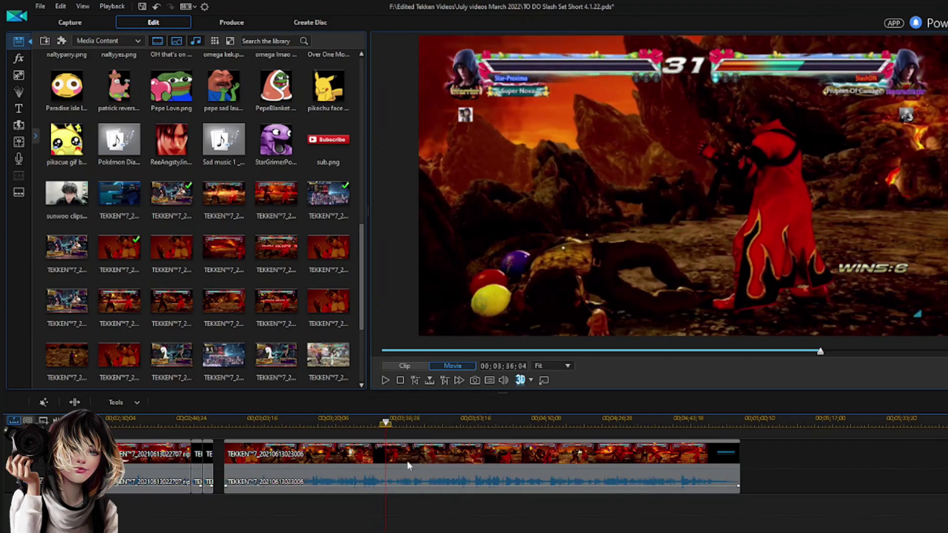
left_click(408, 463)
key("ctrl+t")
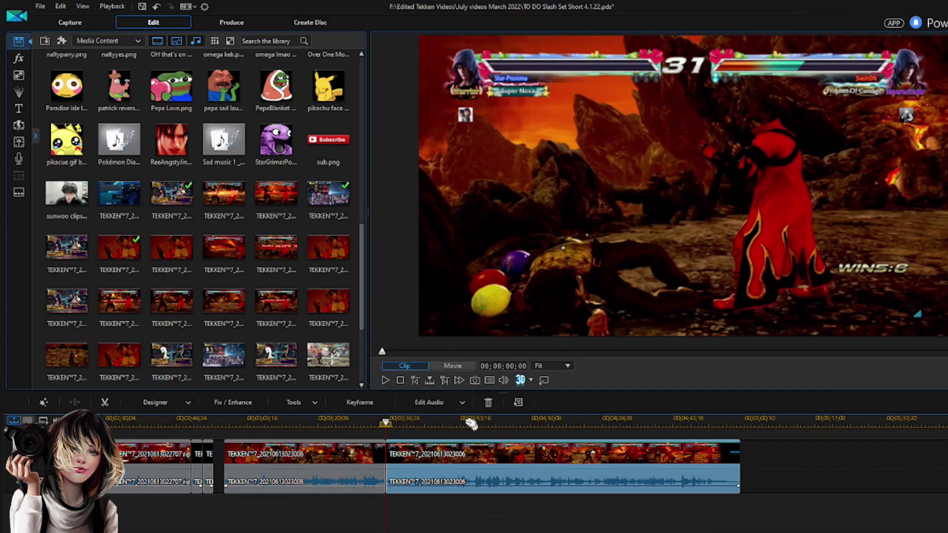
left_click(472, 423)
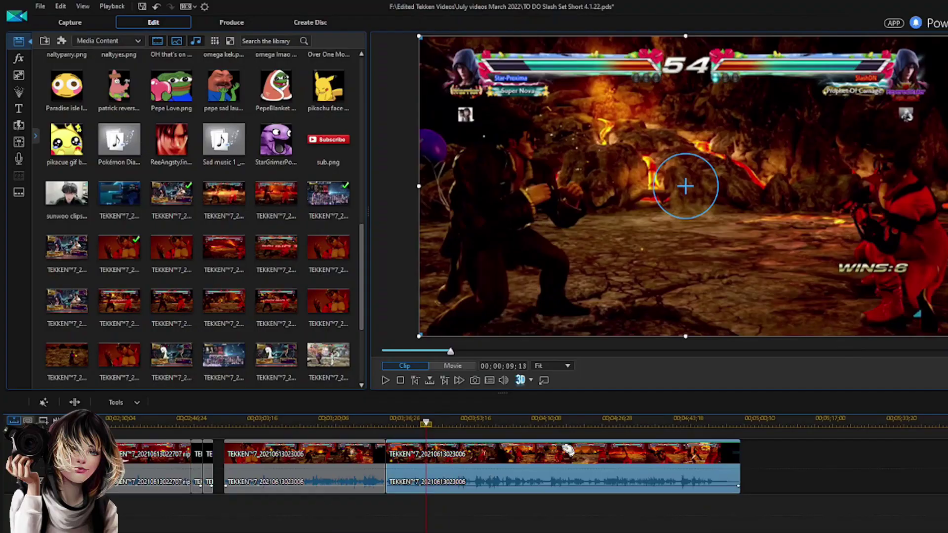
- Split the clip again after the knockdown, delete the short middle piece leaving a gap, and replay
key("ctrl+t")
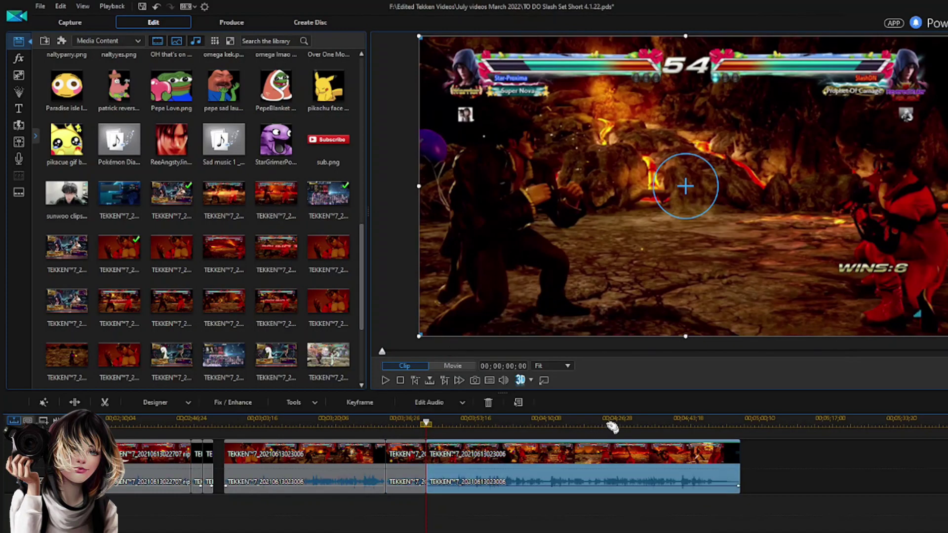
left_click(642, 421)
key("space")
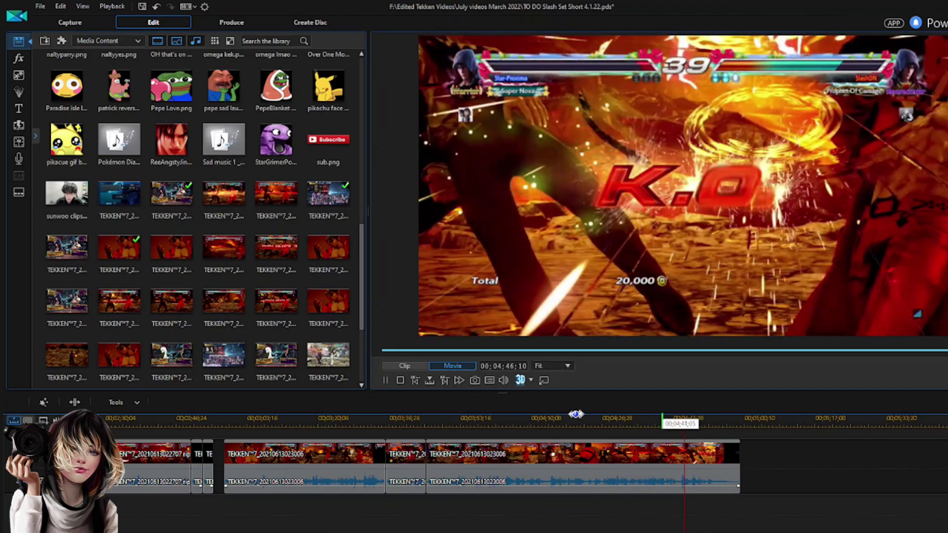
left_click(393, 449)
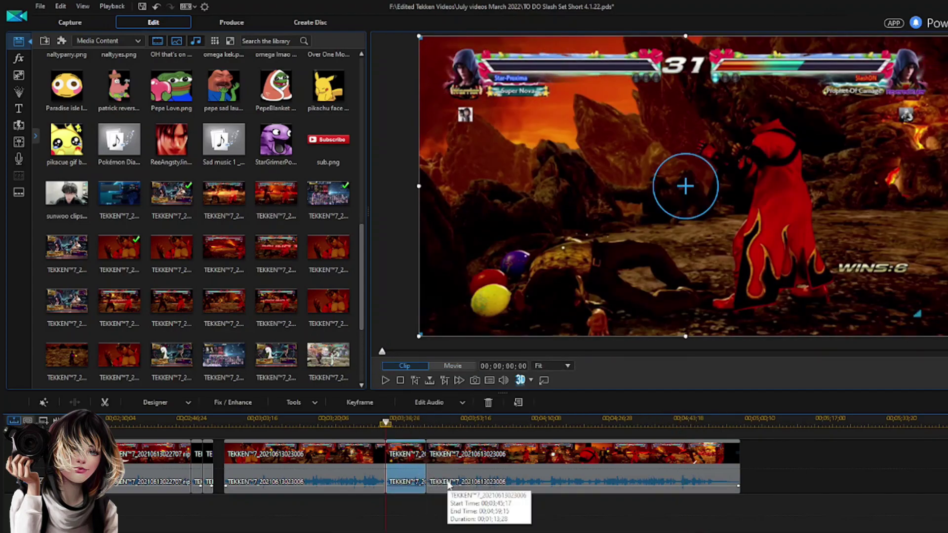
key("Delete")
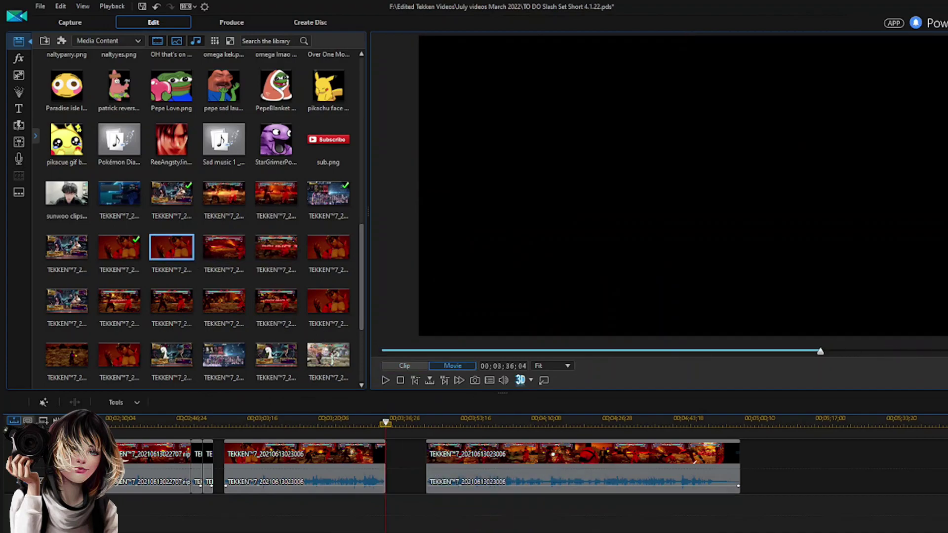
key("space")
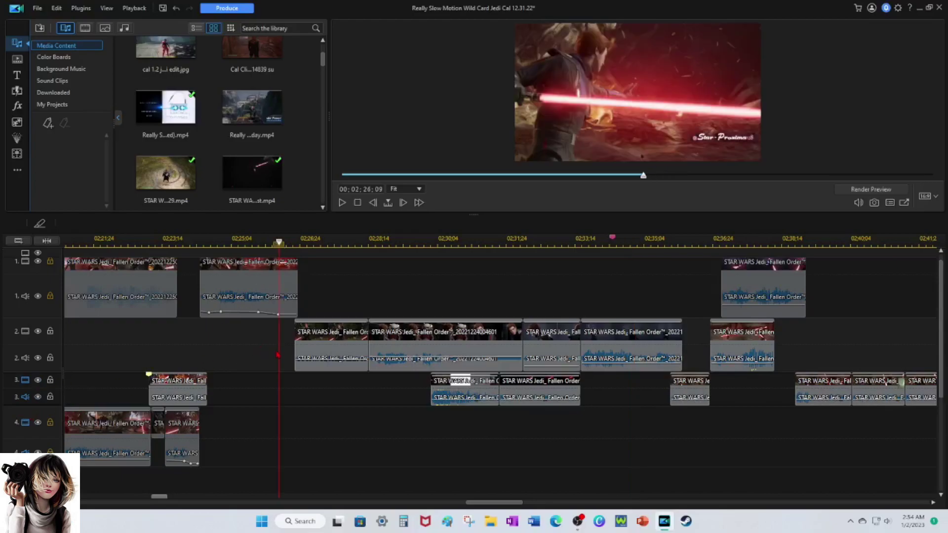
- Split the second track-1 clip at about 02:25:04 and remove the right piece, leaving a gap
key("space")
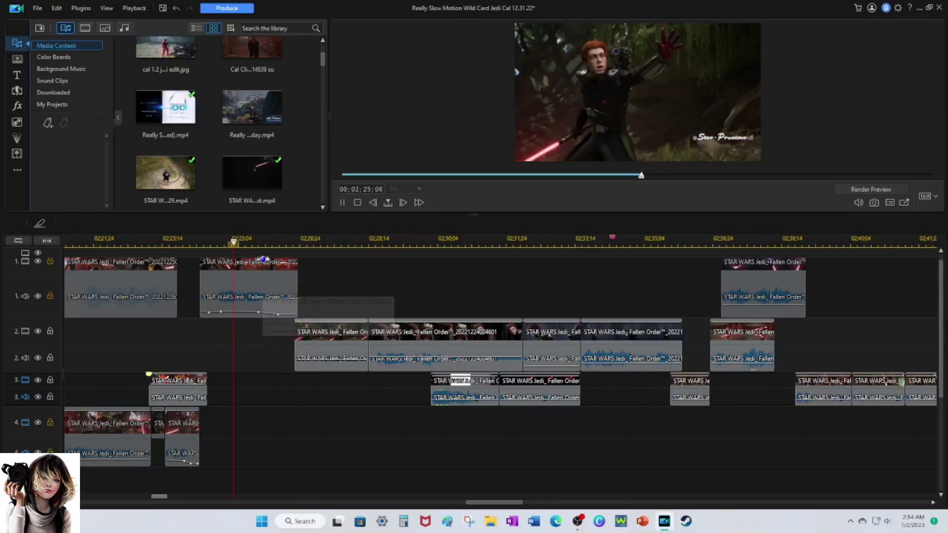
key("space")
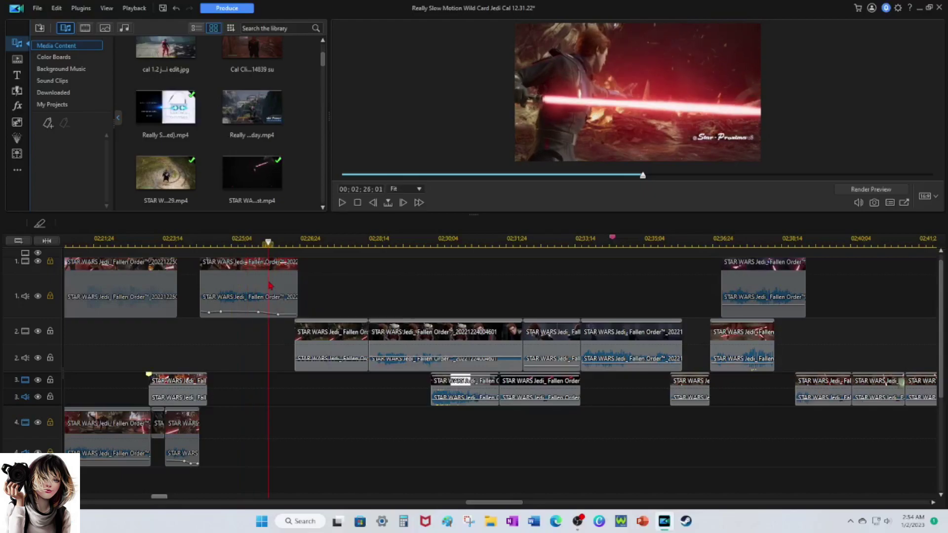
left_click(272, 310)
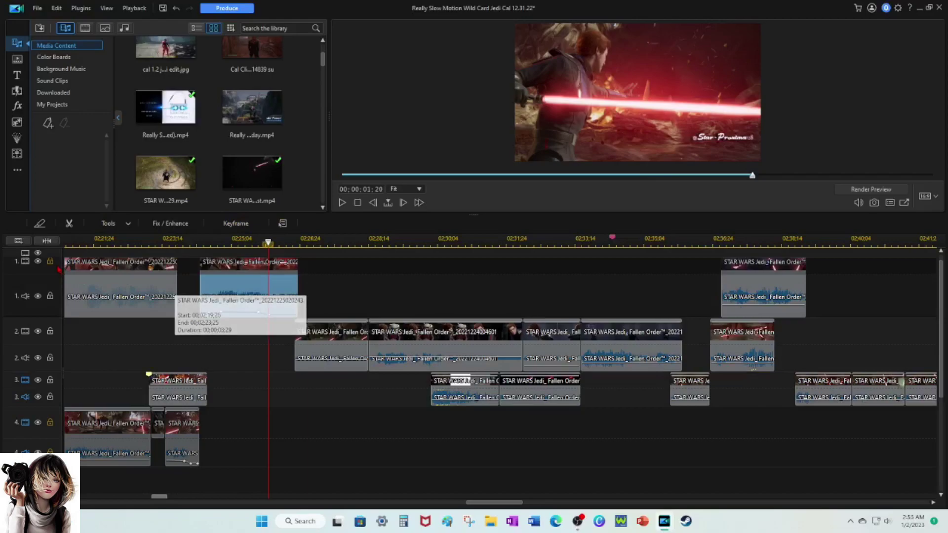
key("Home")
left_click(269, 242)
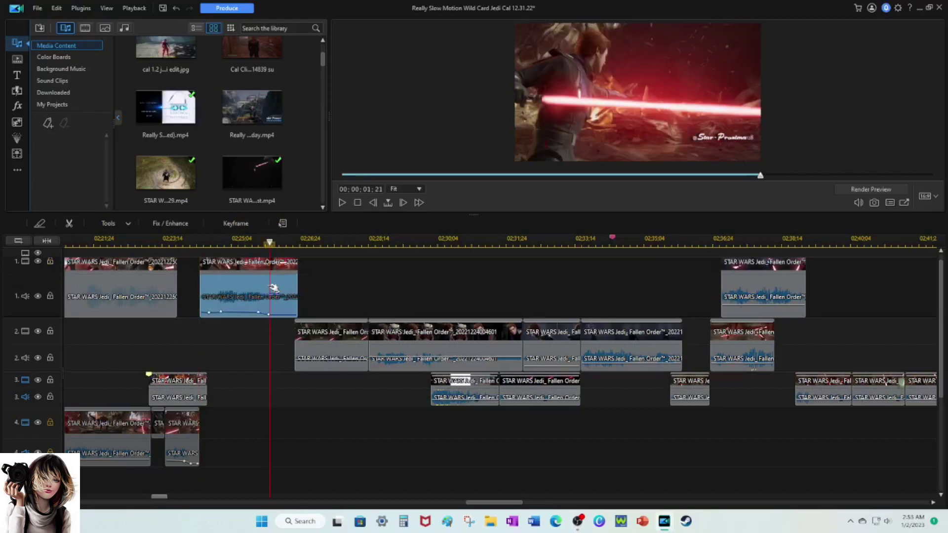
key("ctrl+t")
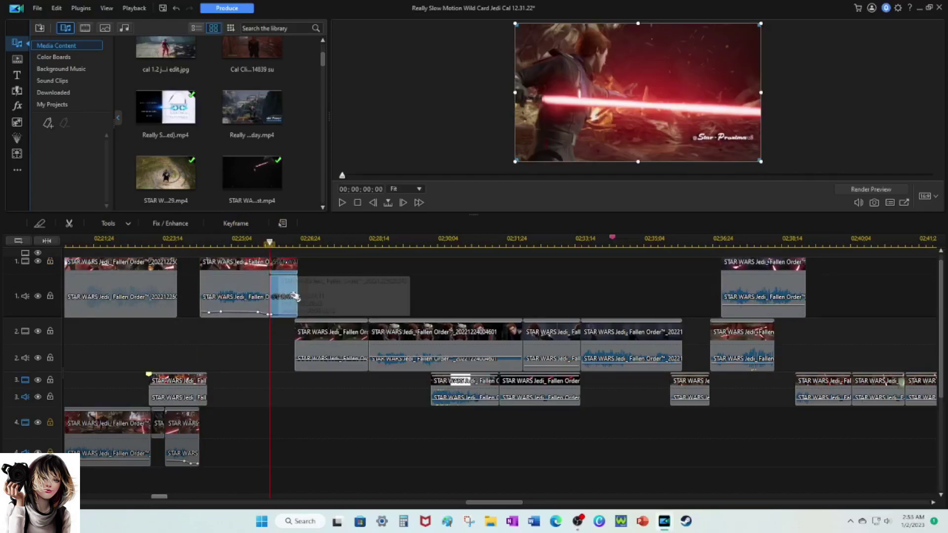
key("Delete")
left_click(326, 285)
key("space")
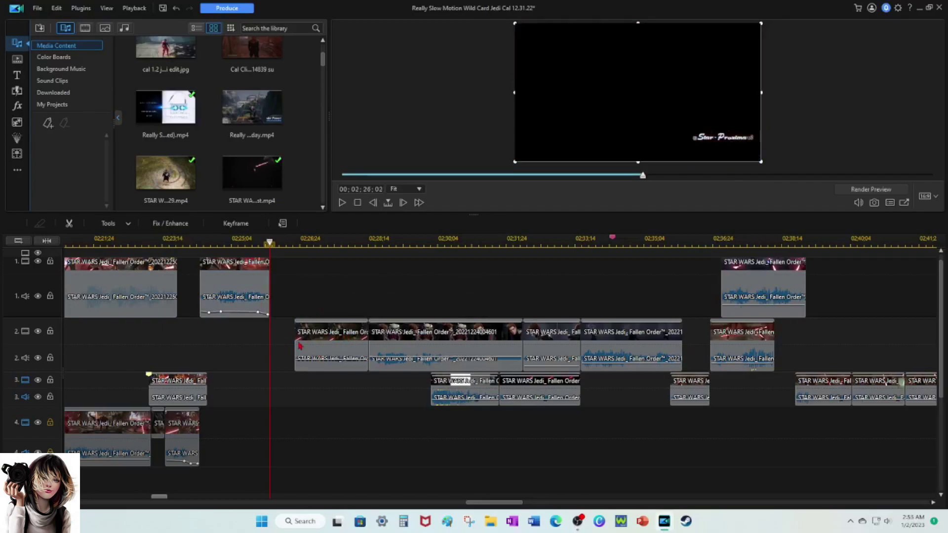
- Move the first track-2 clip left toward the gap and preview around 02:26:12
left_click_drag(315, 338, 290, 337)
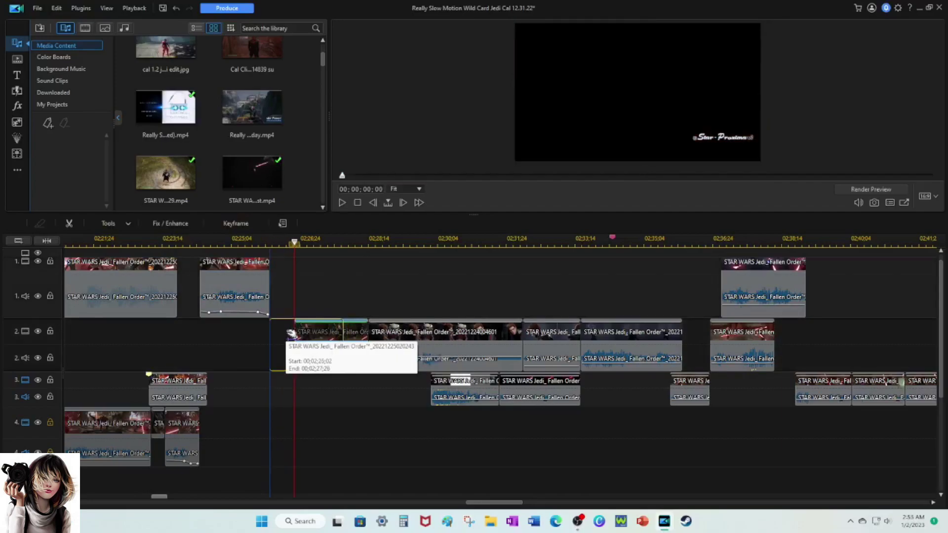
left_click(319, 296)
key("space")
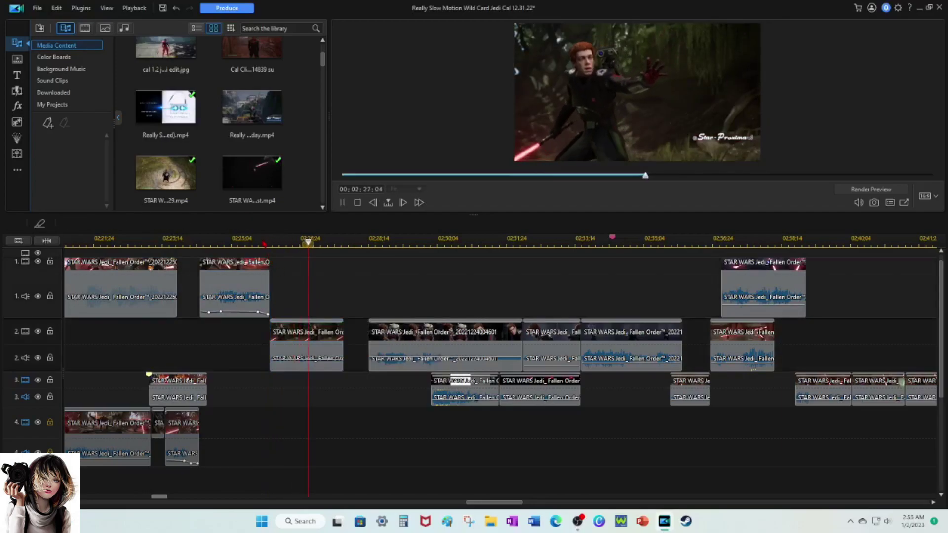
left_click(283, 239)
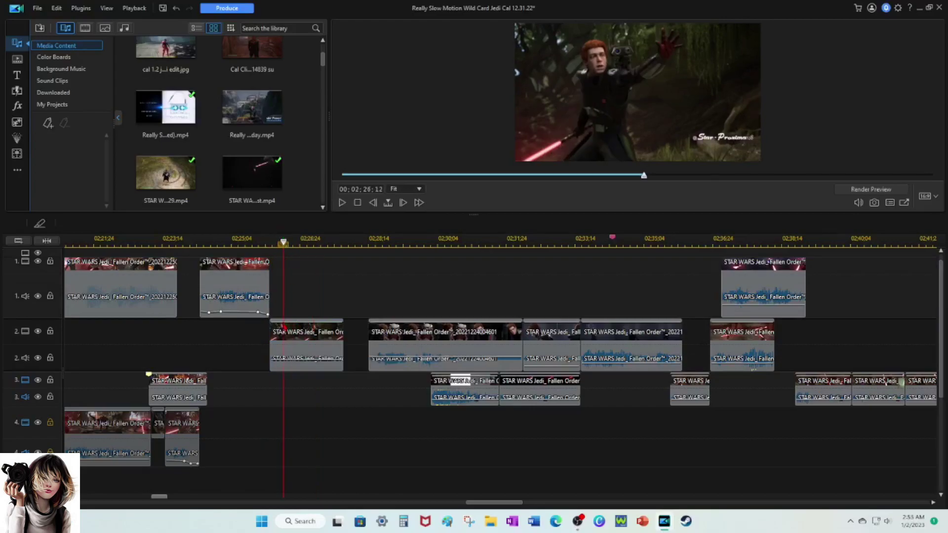
left_click(286, 331)
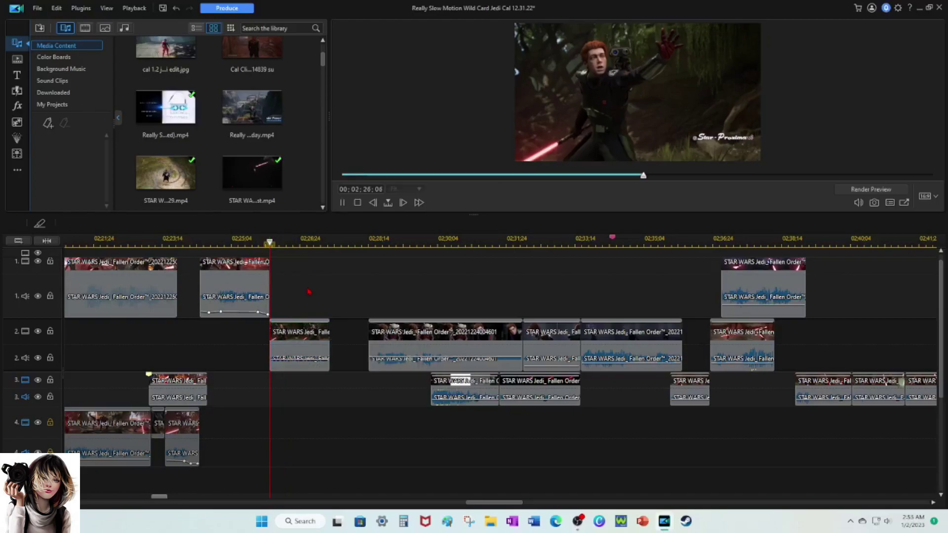
key("space")
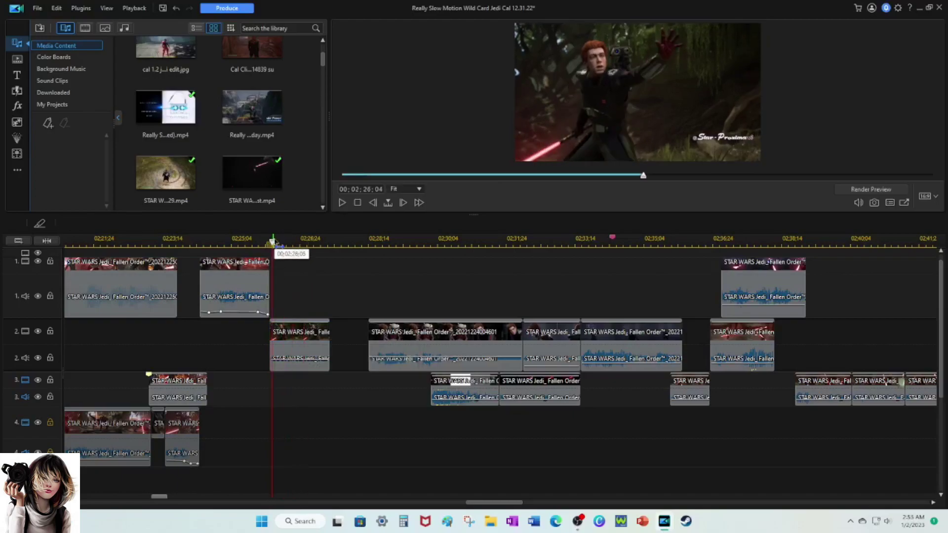
- Nudge the first track-2 clip slightly earlier with Overwrite and play it back
left_click(292, 332)
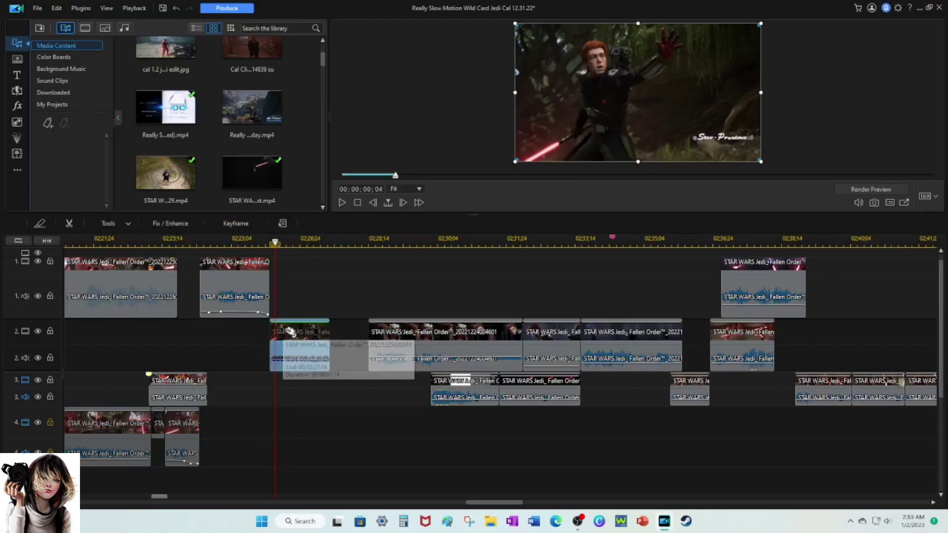
left_click_drag(280, 325, 283, 331)
left_click(312, 338)
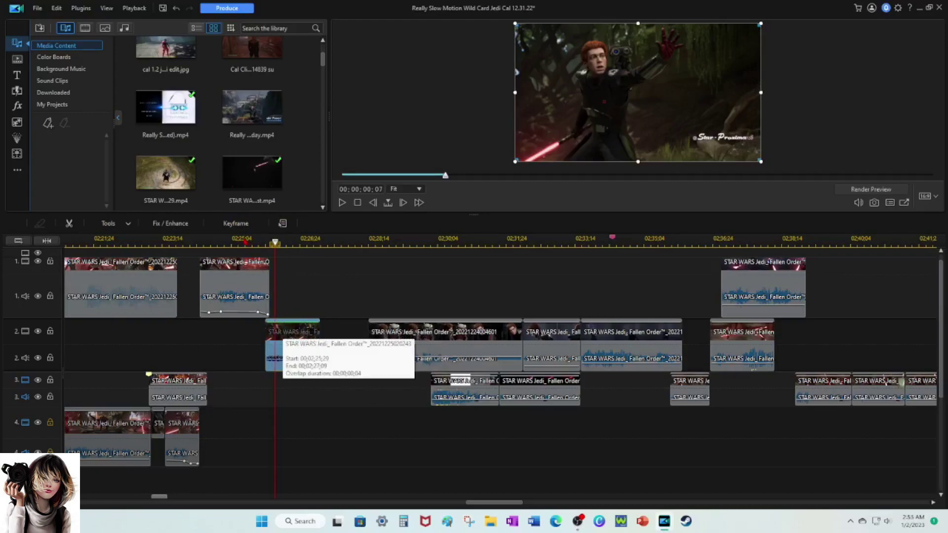
left_click(245, 242)
key("space")
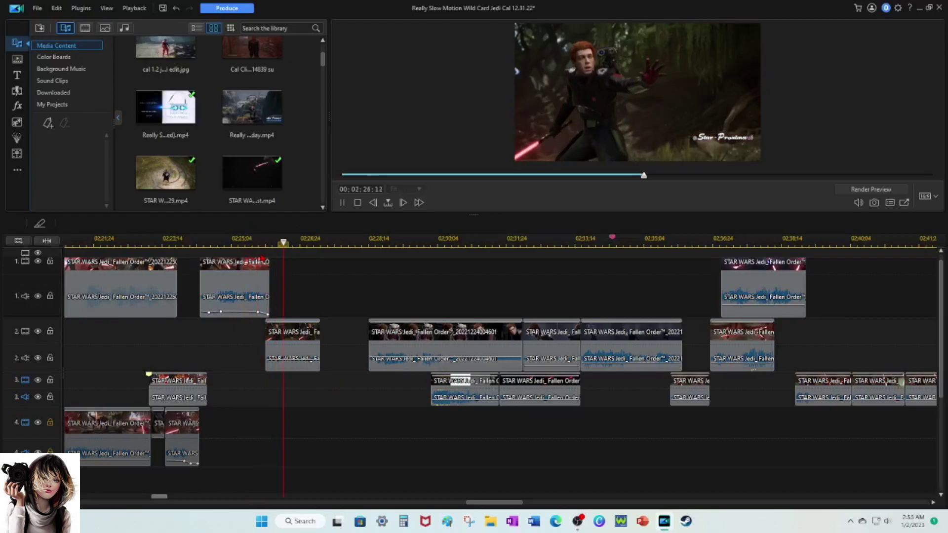
key("space")
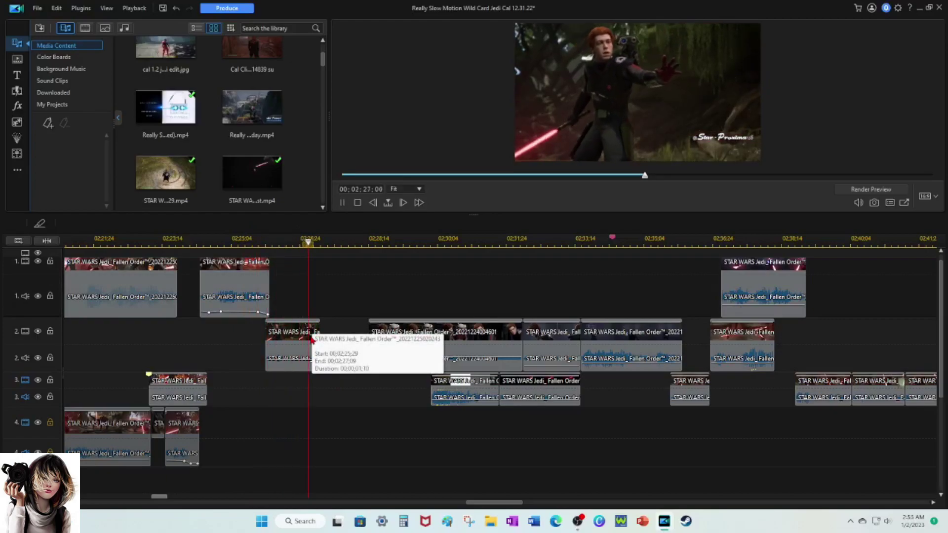
- Preview to around 02:26:25 and split the track-2 clip at the playhead
left_click(310, 340)
left_click(273, 242)
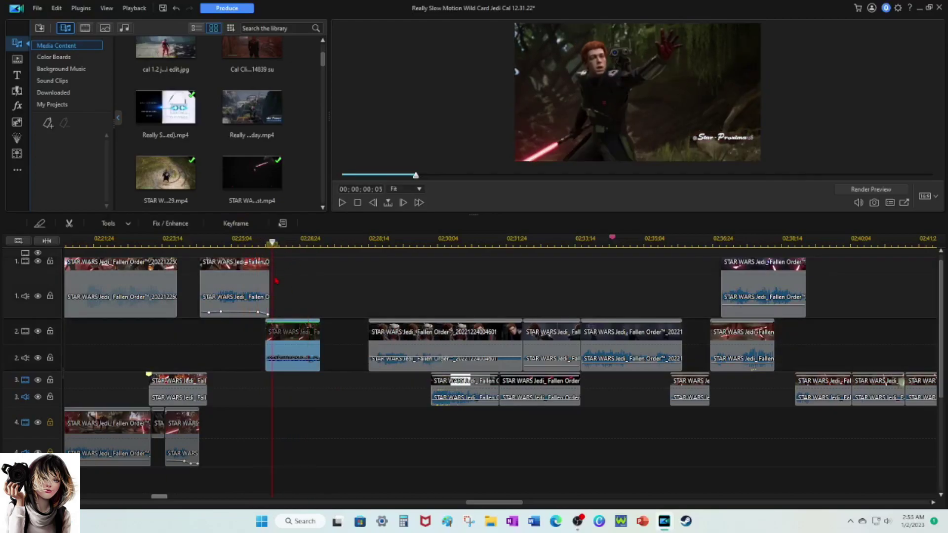
left_click(321, 276)
key("space")
key("space")
key("space")
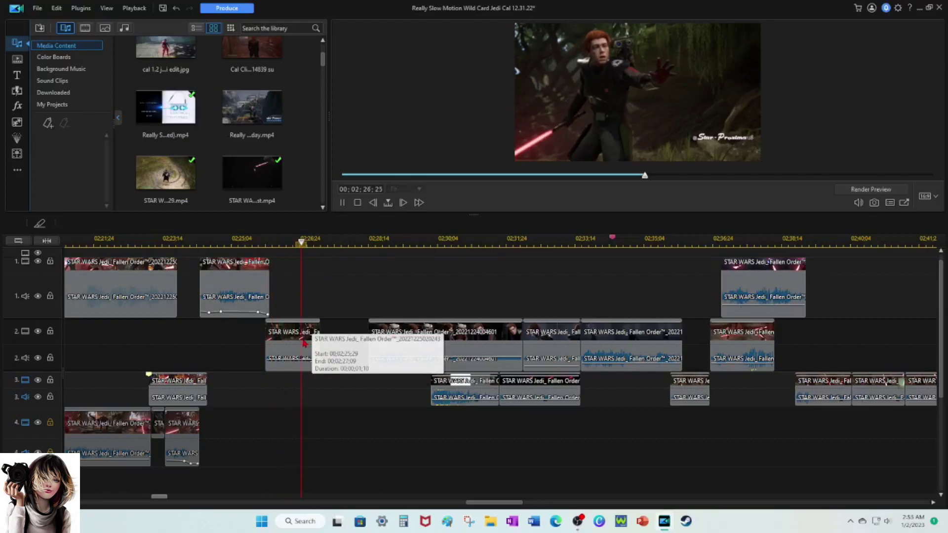
left_click(307, 349)
key("ctrl+t")
- Remove the small split piece leaving a gap, pull the next track-2 clip left to close it, and replay
key("Delete")
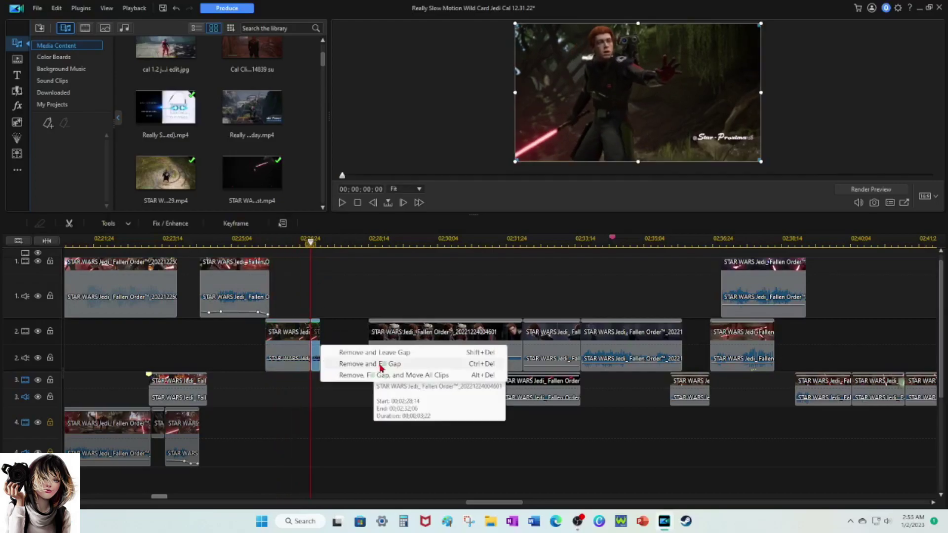
left_click(385, 356)
left_click(383, 336)
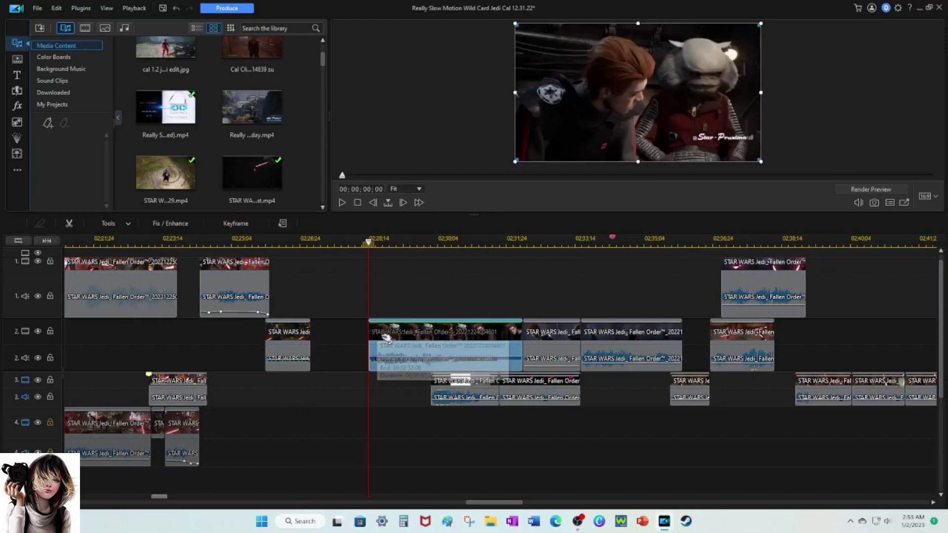
left_click_drag(383, 335, 327, 338)
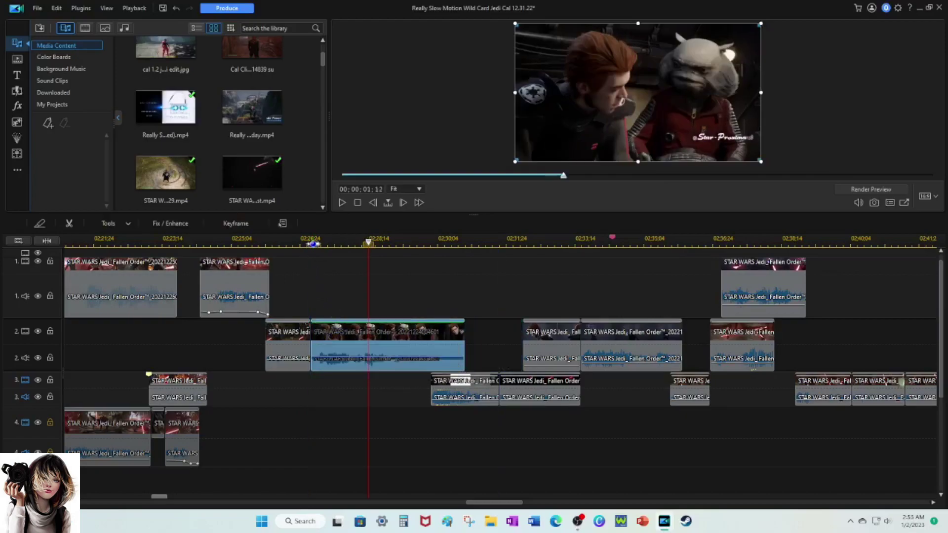
left_click_drag(334, 250, 325, 250)
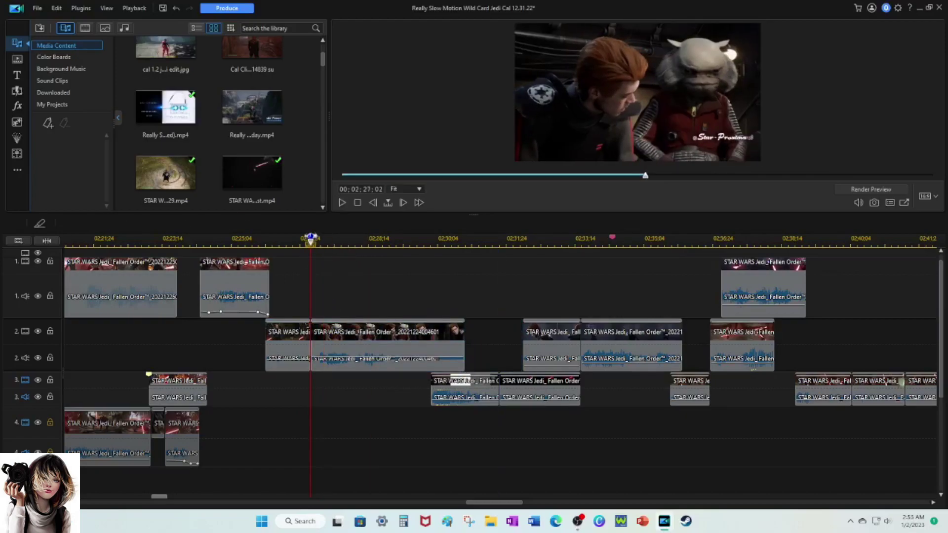
key("space")
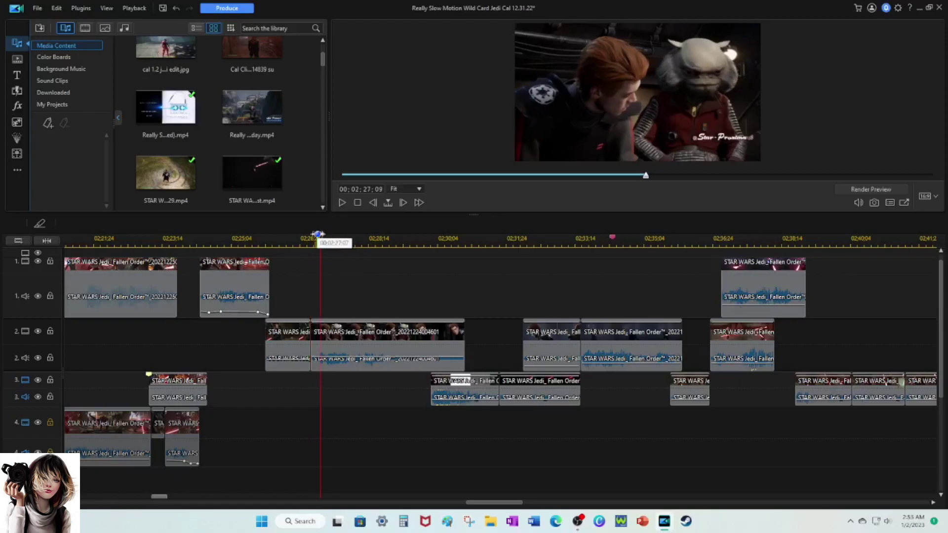
- Trim 5 frames off the second track-2 clip's end and review the result
left_click(341, 338)
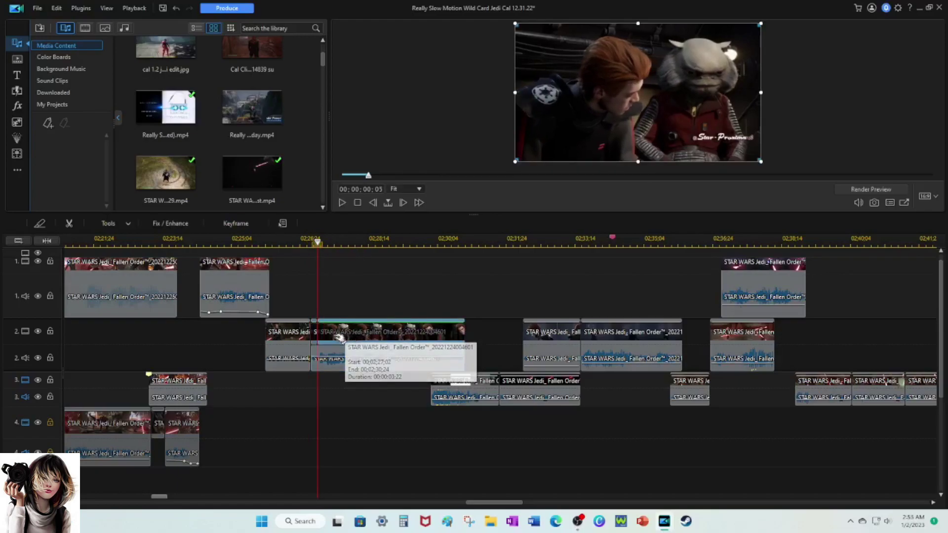
key("ctrl+z")
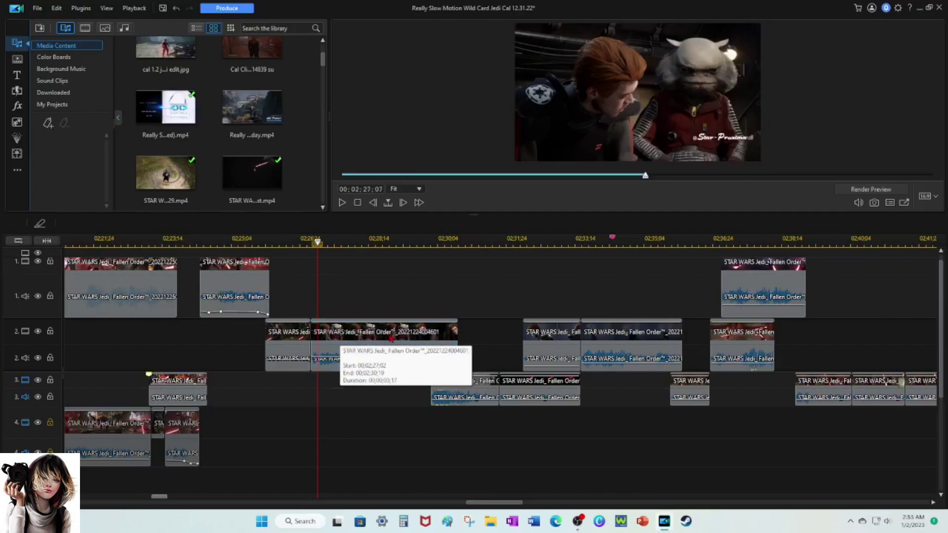
key("space")
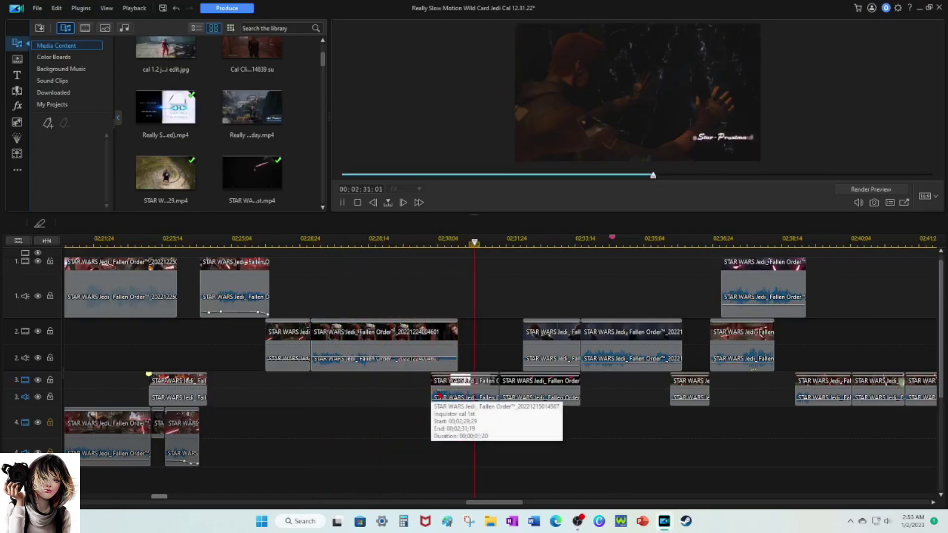
key("space")
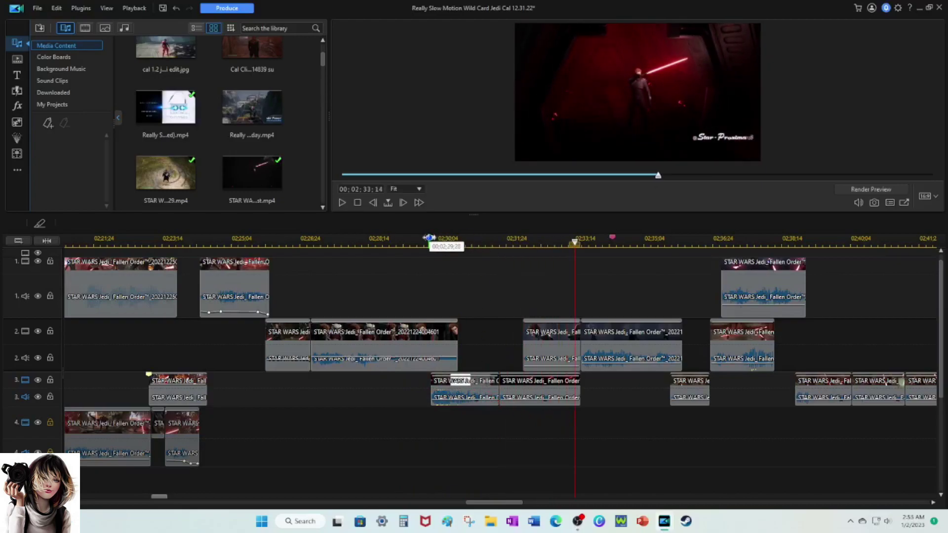
- Move the Inquisitor clip on track 3 earlier and lift the two track-2 clips around 02:32 onto track 1
left_click(429, 238)
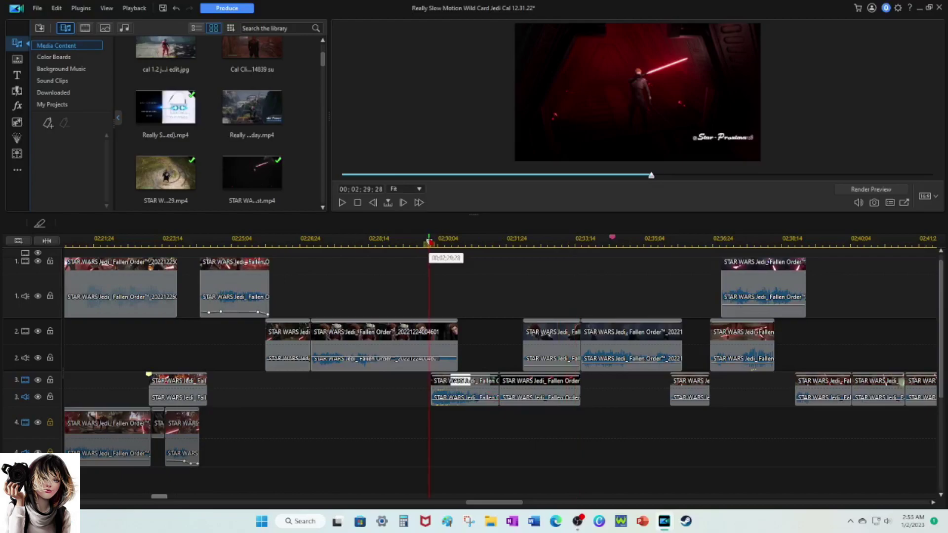
left_click(467, 388)
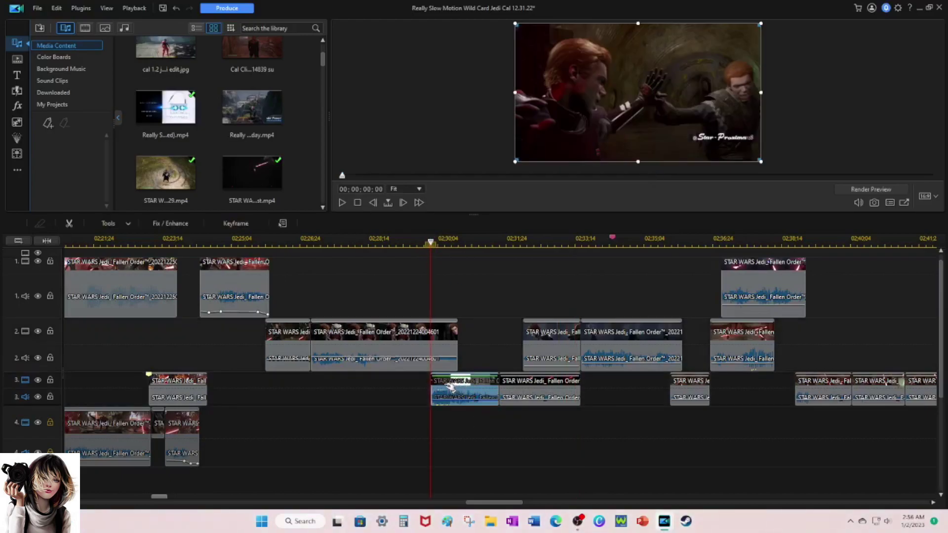
left_click_drag(450, 388, 388, 431)
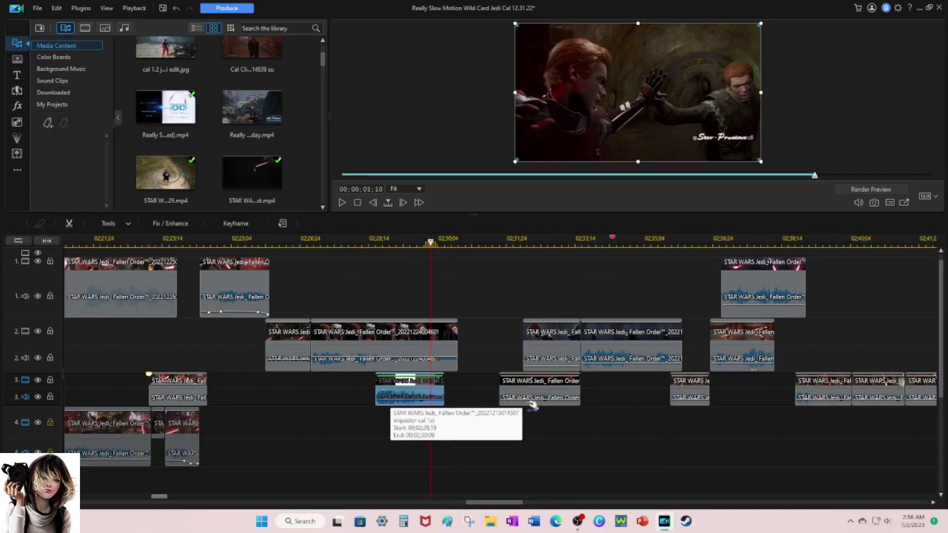
left_click(542, 343)
left_click_drag(541, 343, 540, 292)
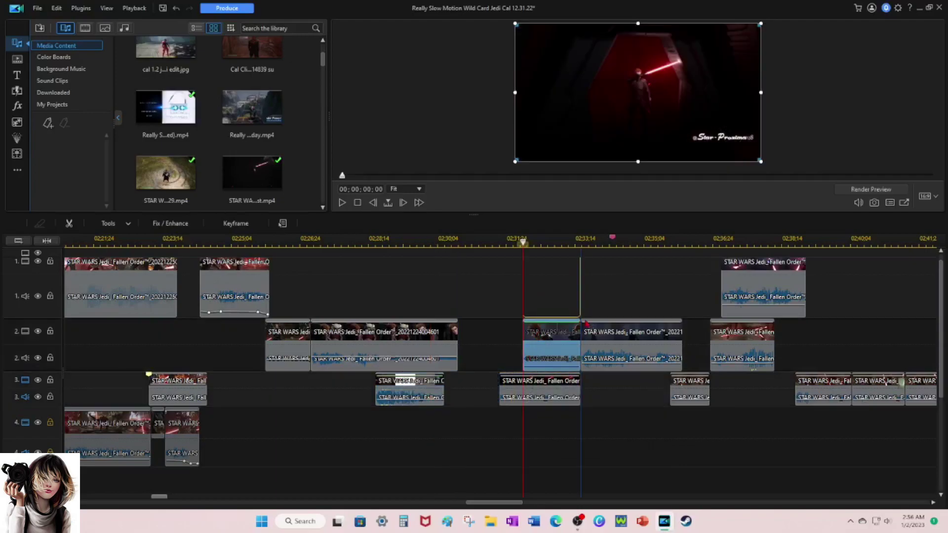
left_click_drag(588, 347, 595, 295)
- Slide the track-3 clip to the 02:29:28 playhead, shift it slightly left, and play back the section
left_click_drag(390, 385, 557, 365)
left_click_drag(601, 399, 475, 391)
key("space")
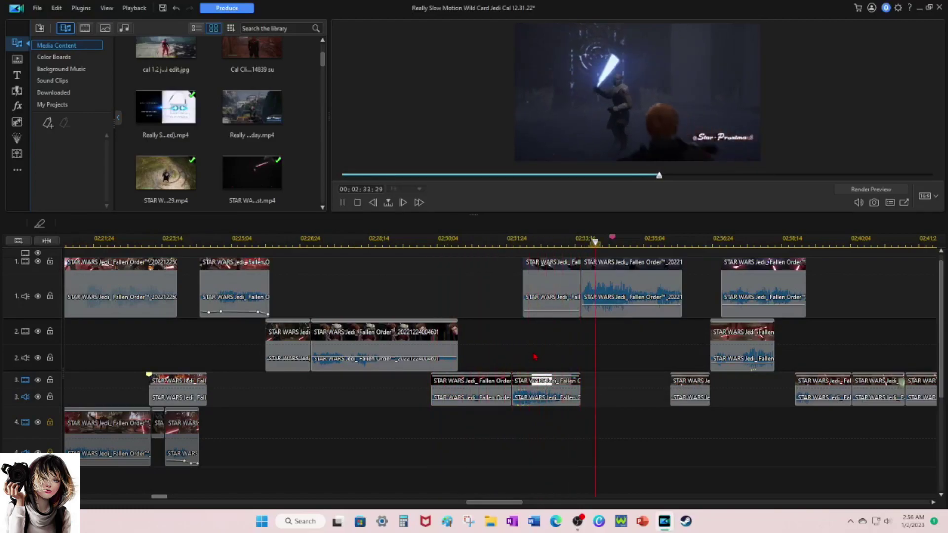
key("space")
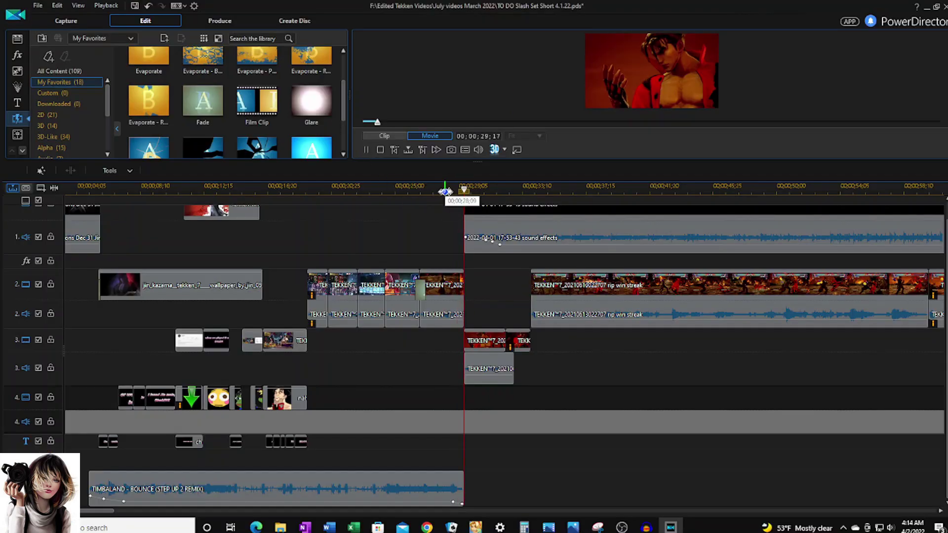
left_click(427, 188)
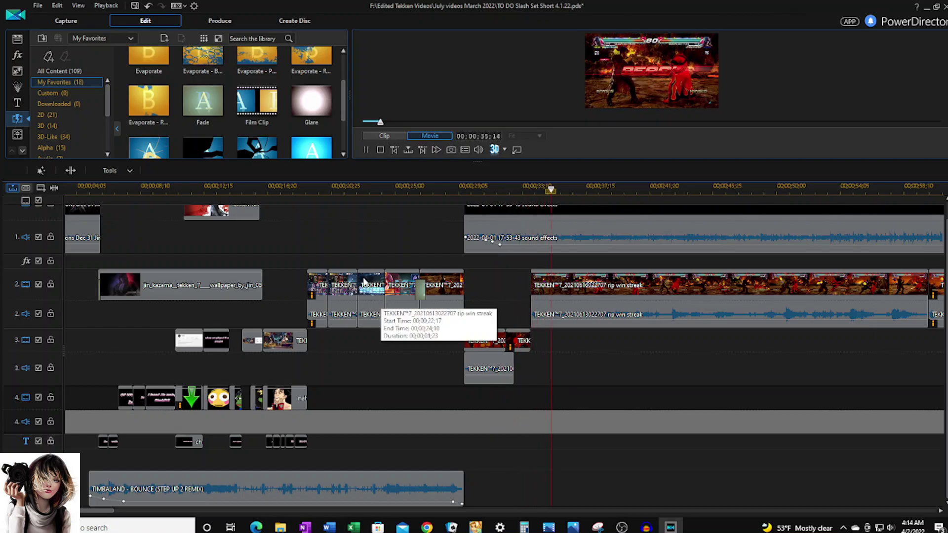
key("space")
left_click(240, 190)
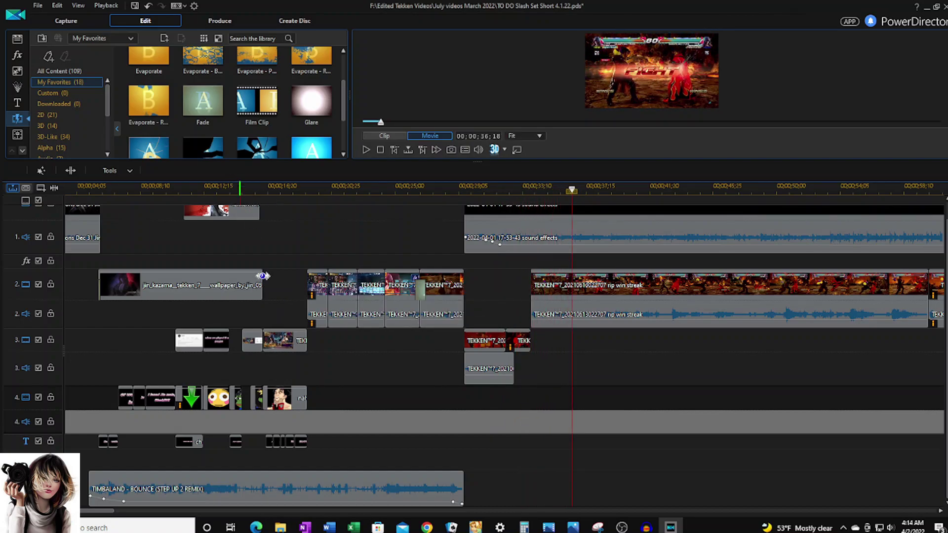
left_click(473, 371)
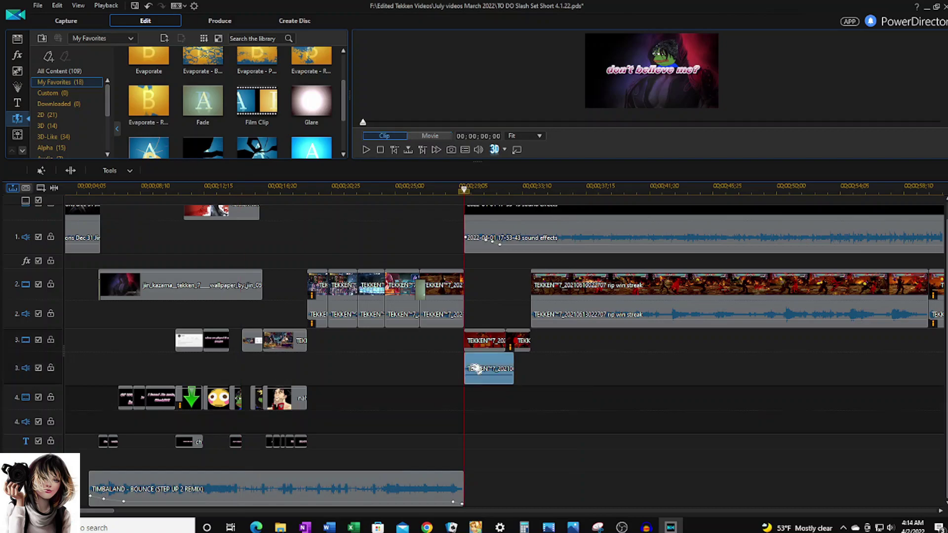
right_click(473, 371)
left_click(624, 322)
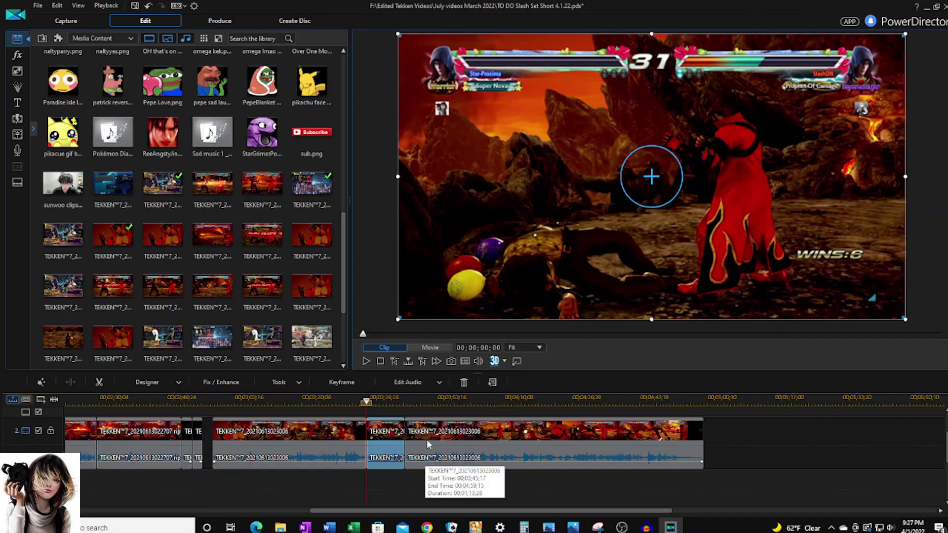
- Delete the selected short Tekken clip, leaving a gap, and move the preview to the end
key("Delete")
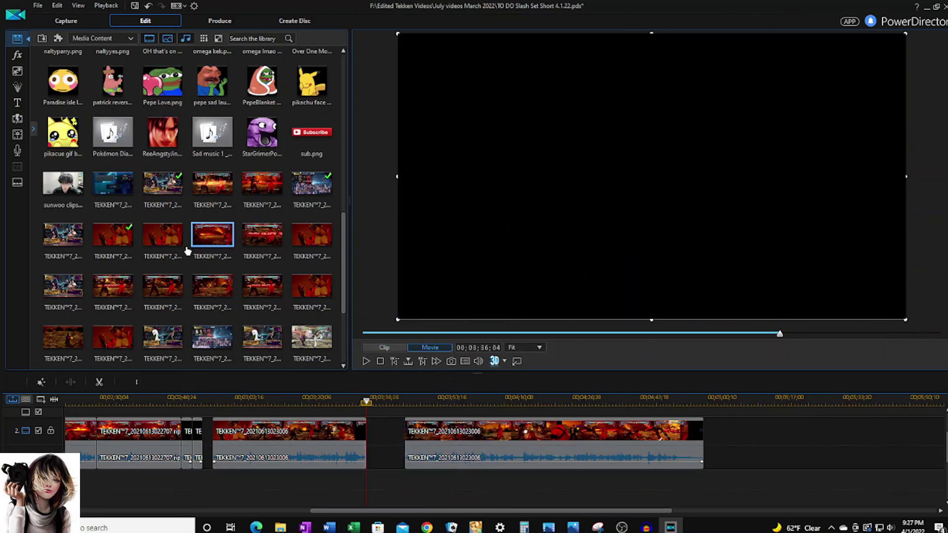
left_click(925, 337)
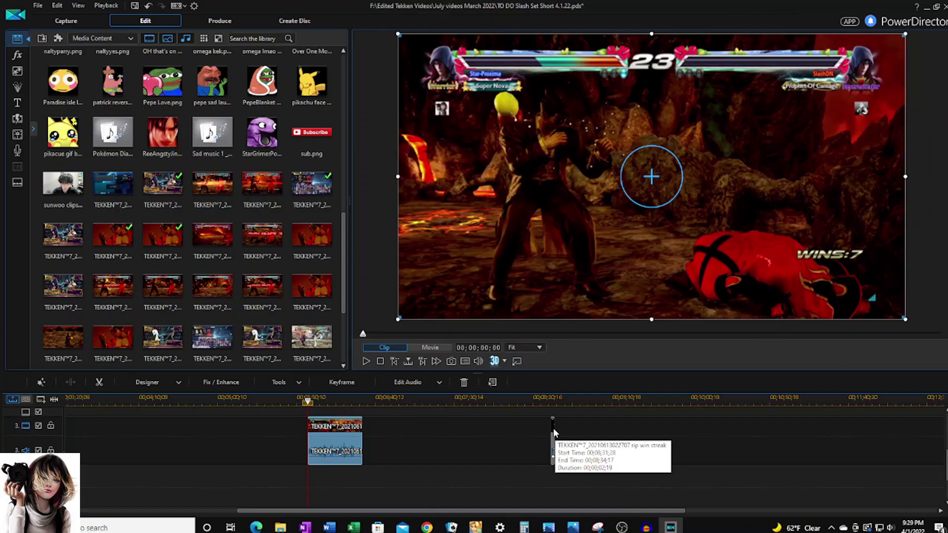
left_click(553, 428)
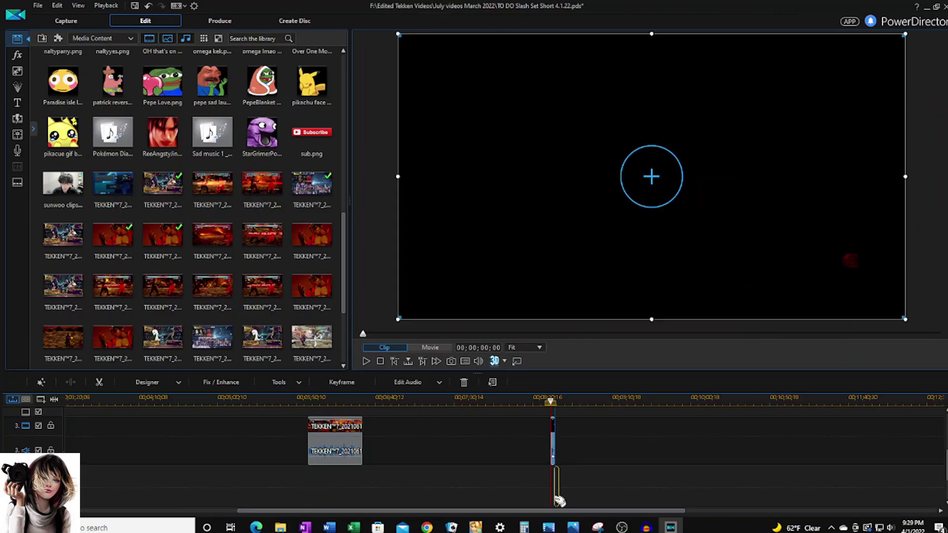
- Replace a wrongly added library clip with the right Tekken clip after the slash fail clip on track 2
scroll(454, 478, "up", 2)
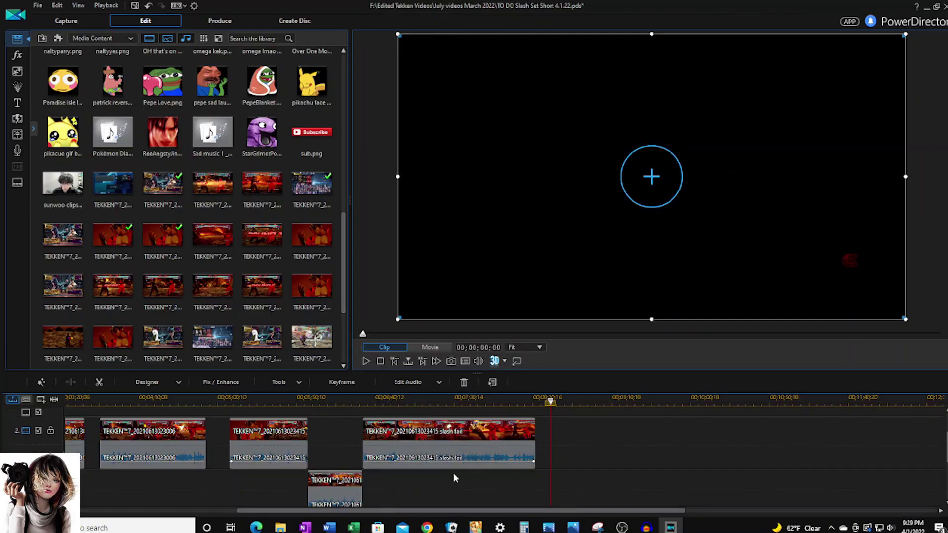
left_click(520, 396)
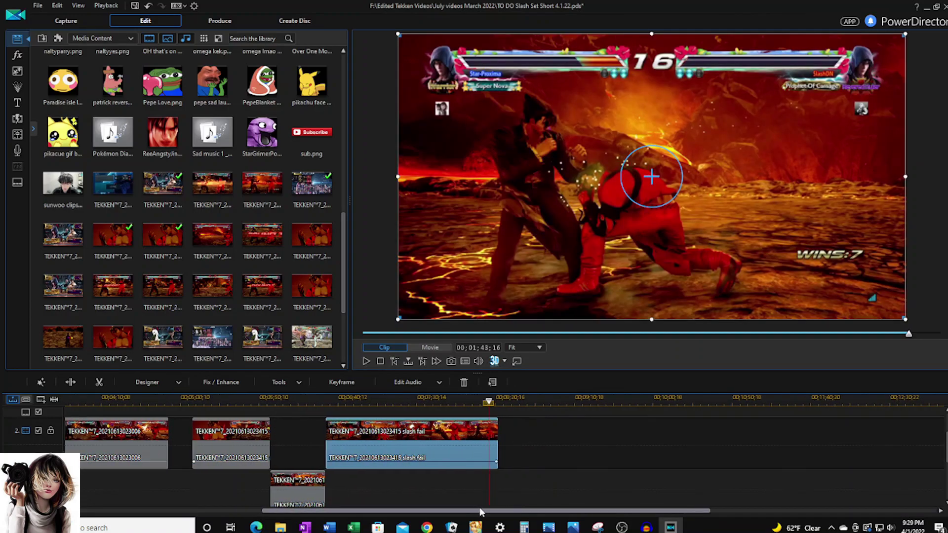
left_click_drag(212, 235, 318, 434)
key("ctrl+z")
left_click_drag(262, 235, 315, 434)
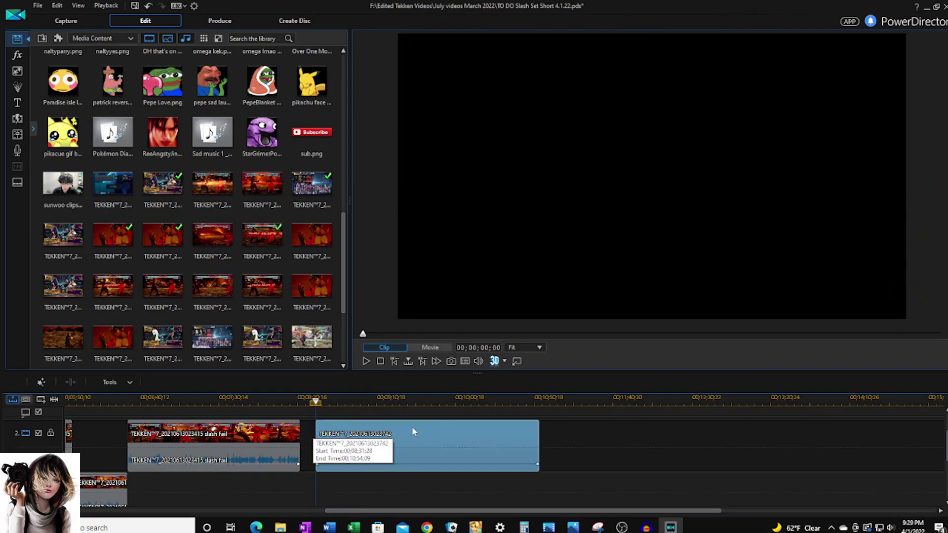
- Split the new track 2 clip at the K.O. moment and play back from the cut
left_click(351, 403)
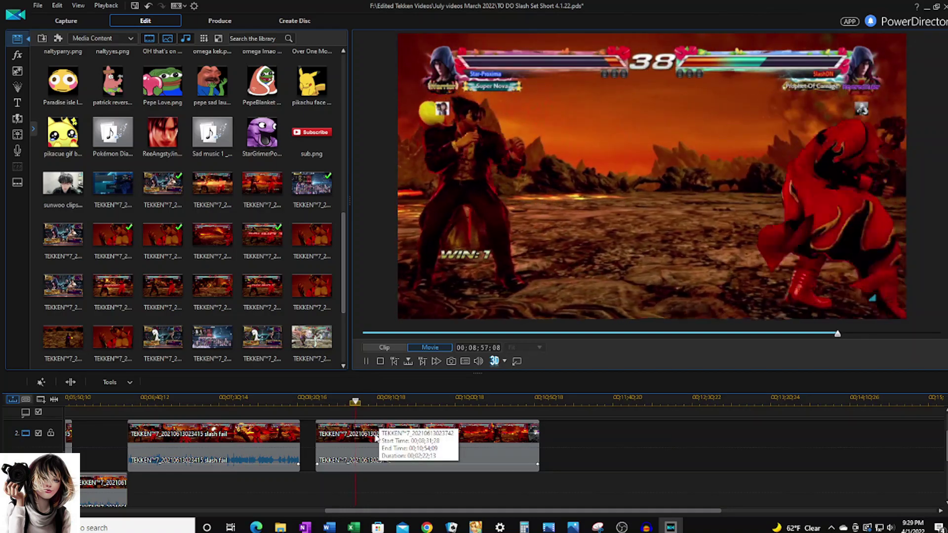
left_click(371, 448)
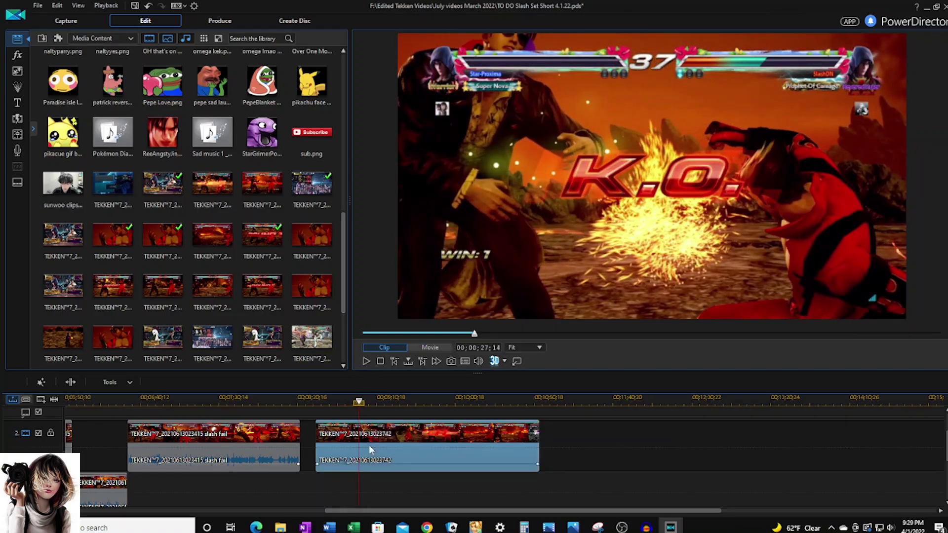
key("ctrl+t")
left_click(396, 402)
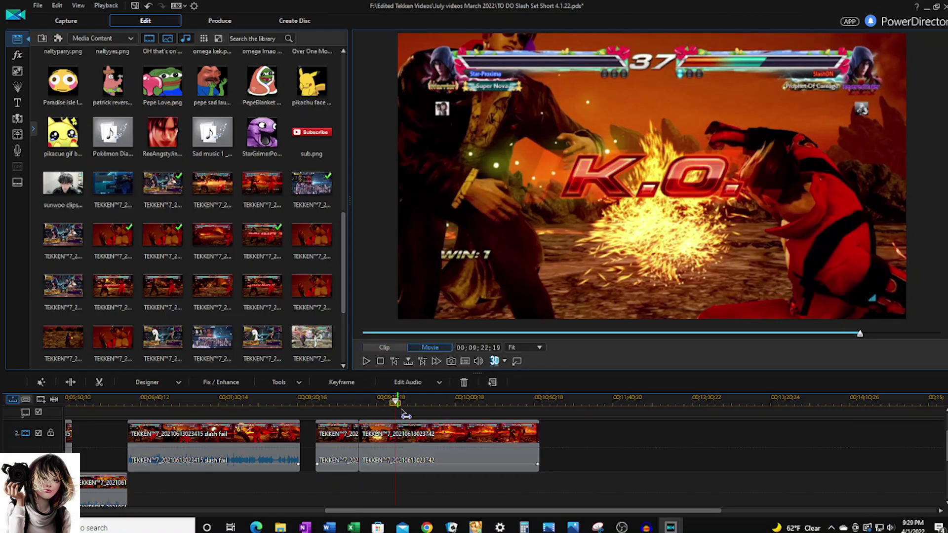
key("space")
- Review the cut by replaying the match between about 00:09:24 and 00:10:05
left_click(423, 402)
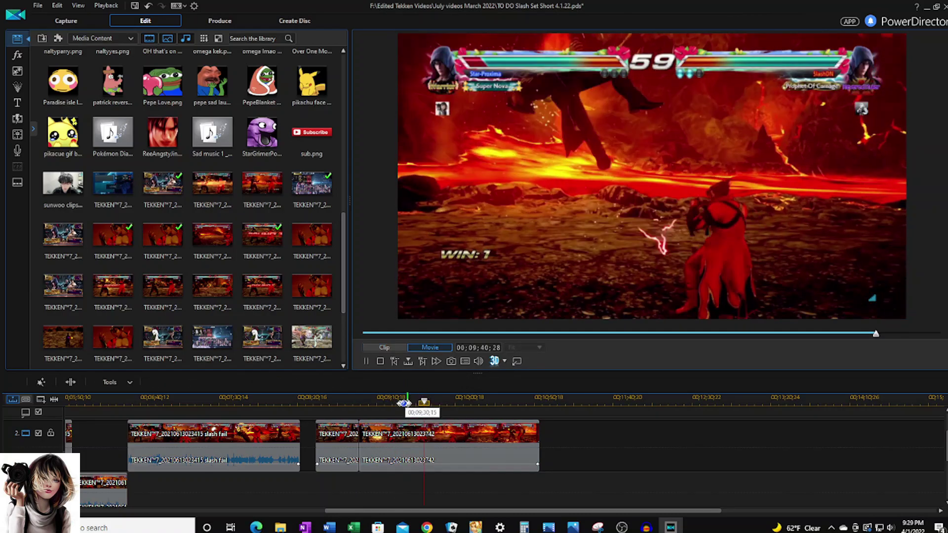
left_click(404, 403)
left_click(399, 403)
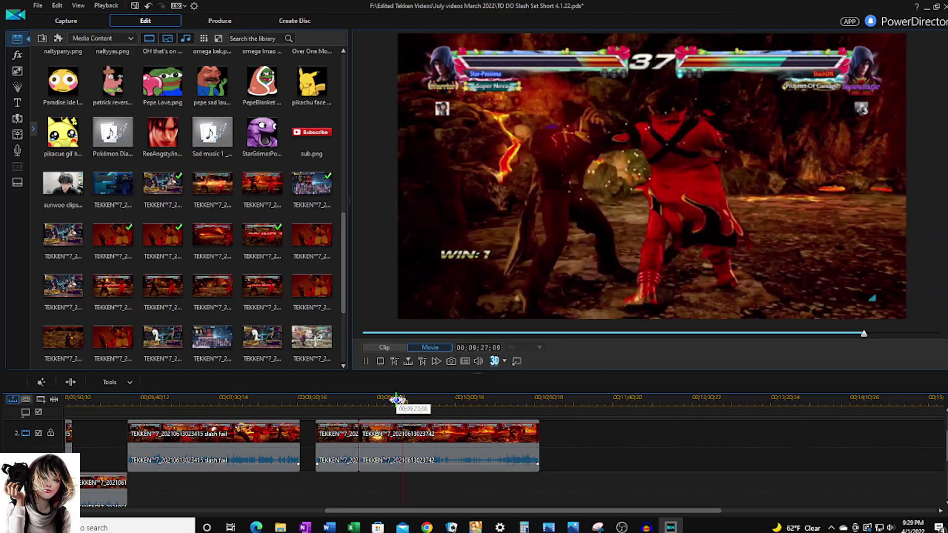
left_click(429, 403)
left_click(452, 402)
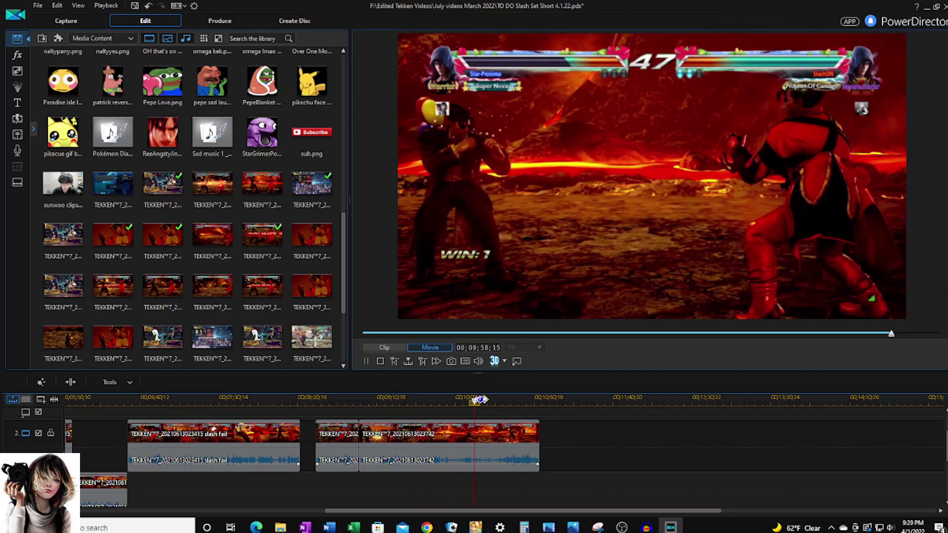
left_click(476, 400)
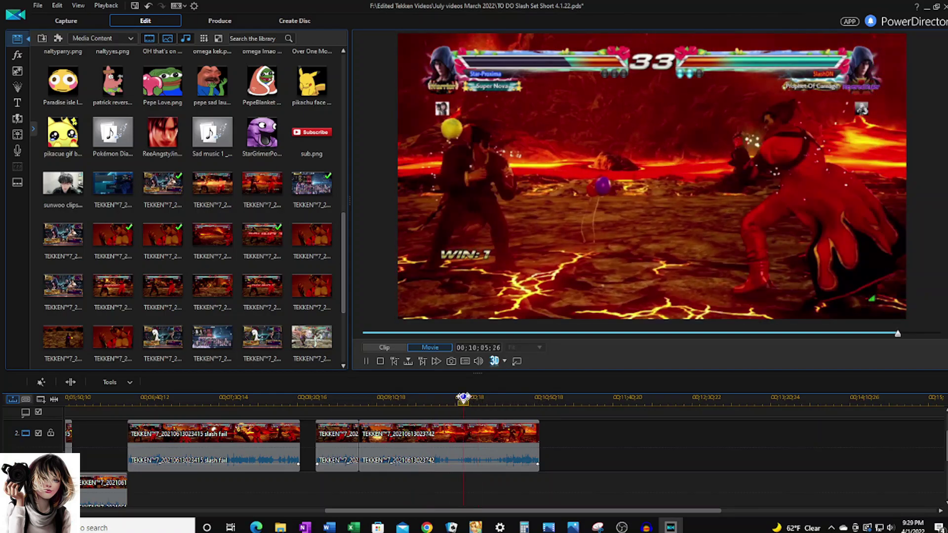
left_click(451, 401)
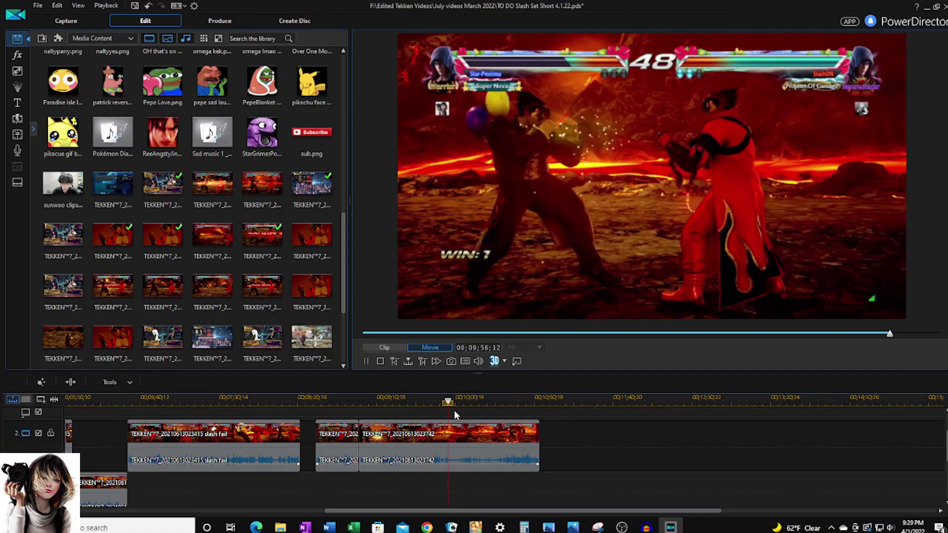
left_click(458, 434)
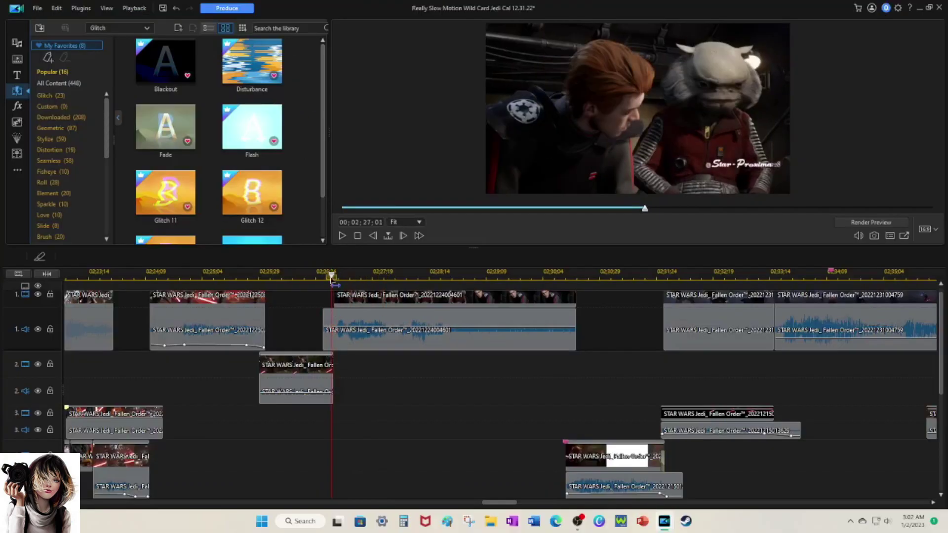
- Remove the small leftover piece before the track 1 audio clip and save the project
left_click(335, 336)
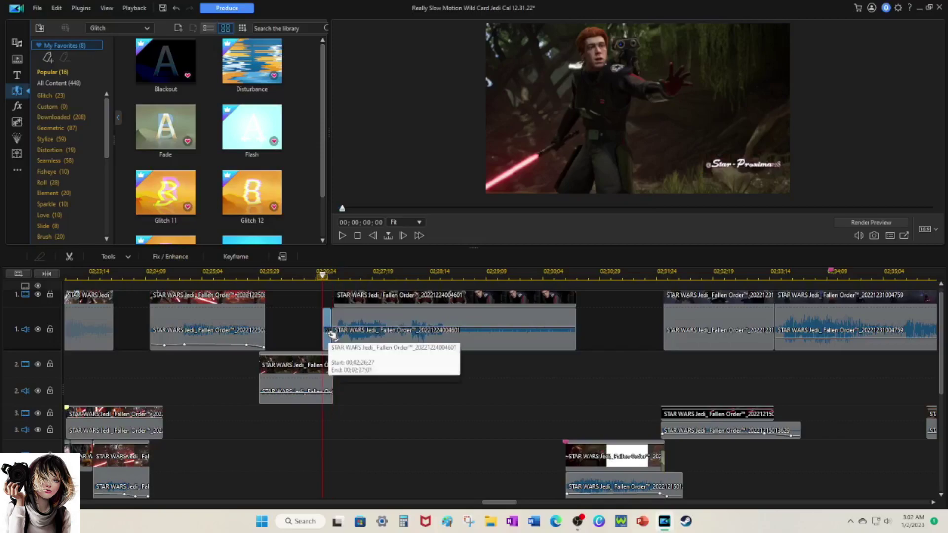
right_click(335, 338)
left_click(349, 358)
left_click(162, 8)
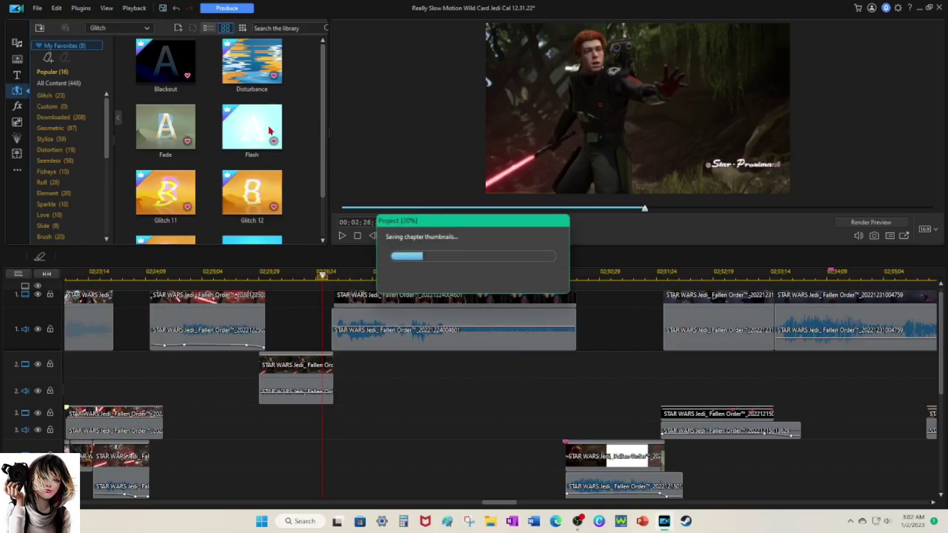
- Play back the edit, enlarge the preview area, pause, and switch the library to Media Content
left_click(342, 236)
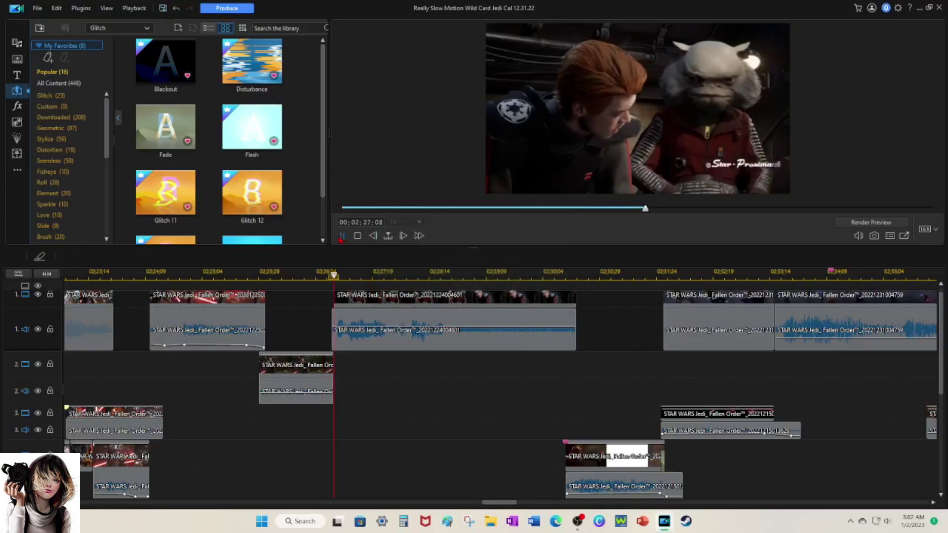
left_click(267, 276)
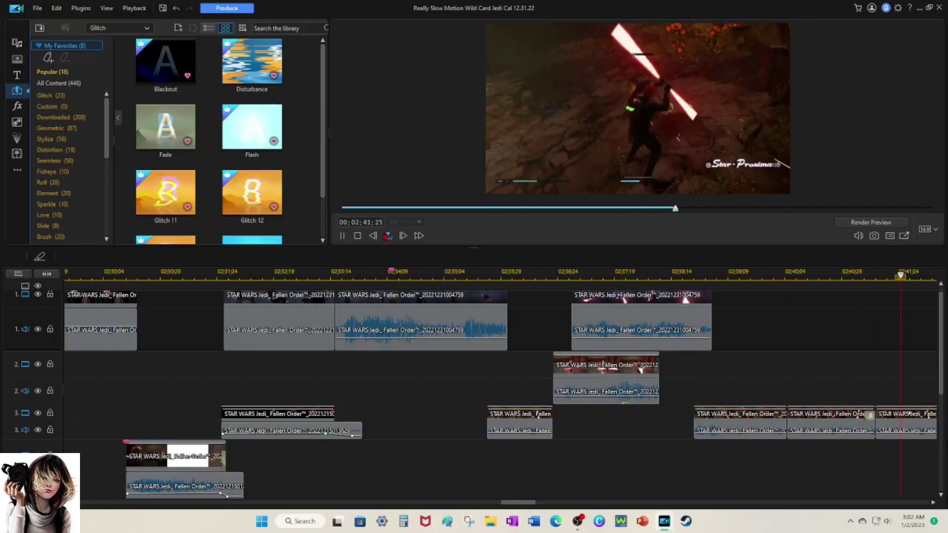
left_click_drag(364, 302, 364, 295)
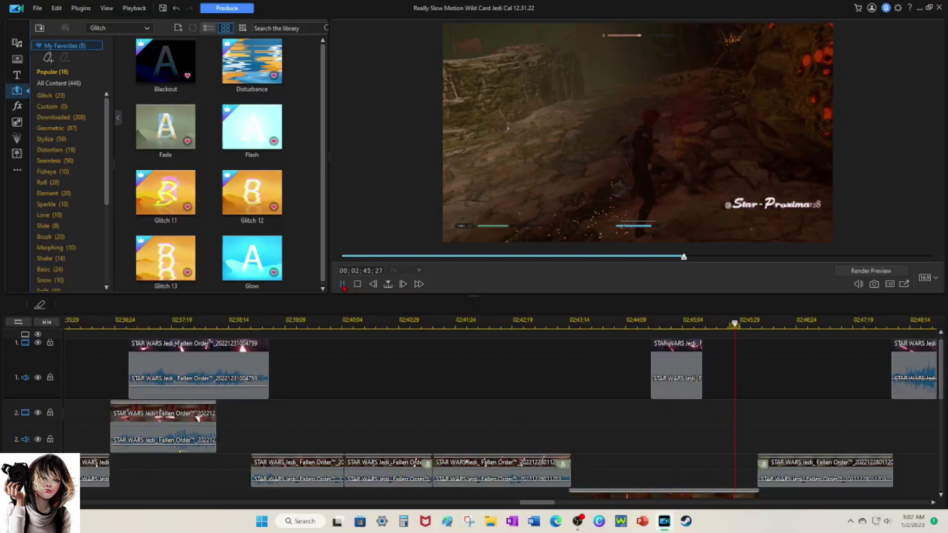
key("space")
left_click(17, 43)
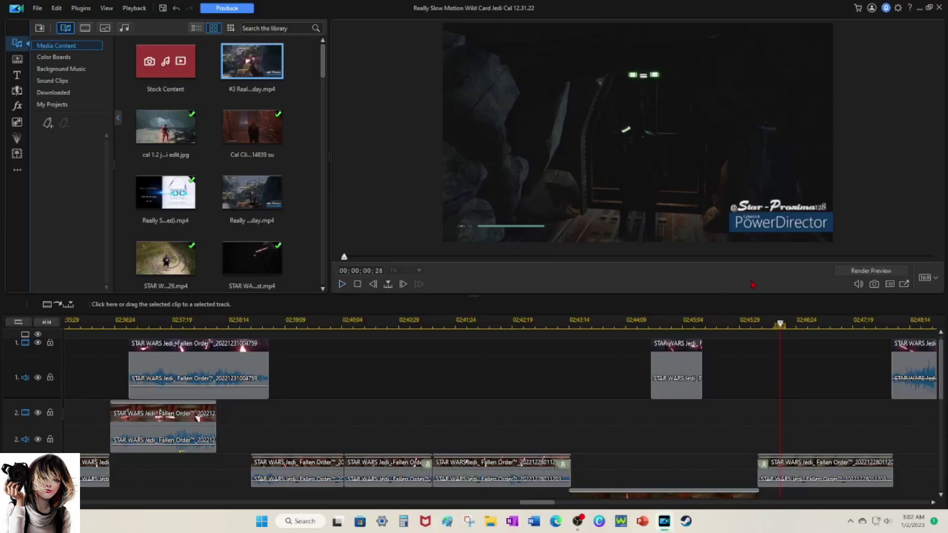
- Save the Star Wars project, then play from 02:46 and replay around 03:01 before stopping
left_click(769, 353)
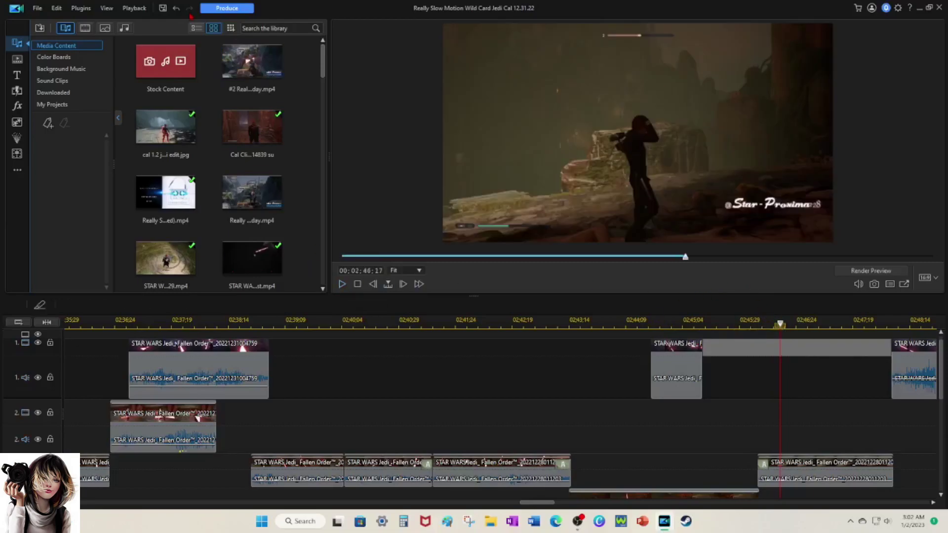
left_click(162, 8)
left_click(341, 284)
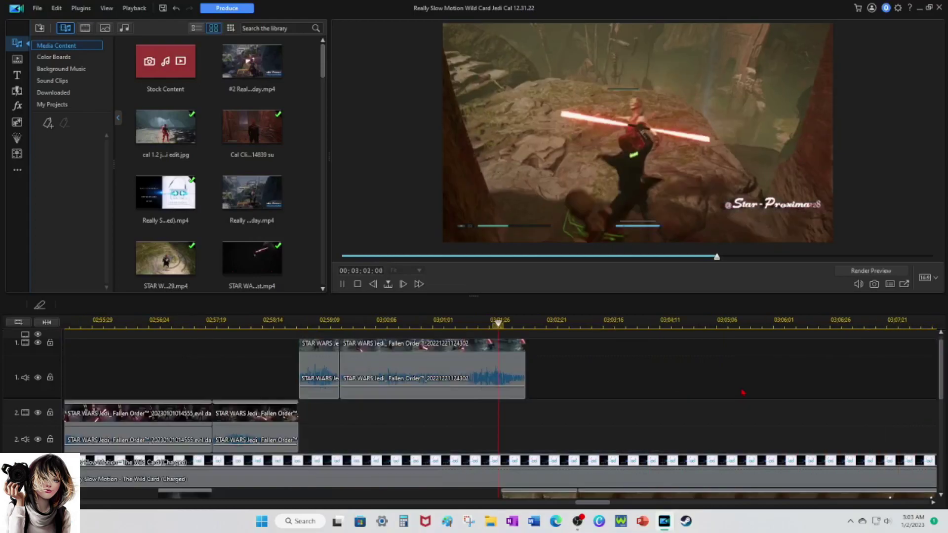
left_click(444, 327)
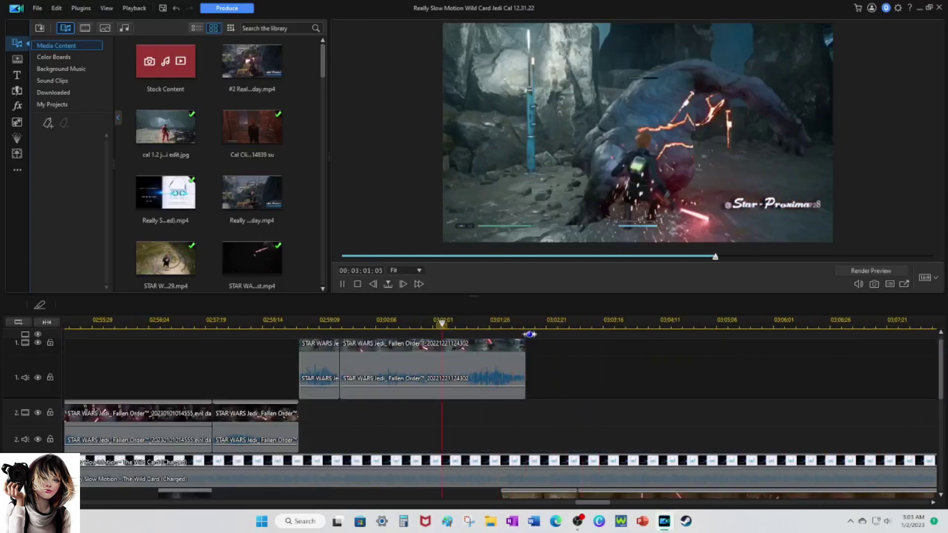
key("space")
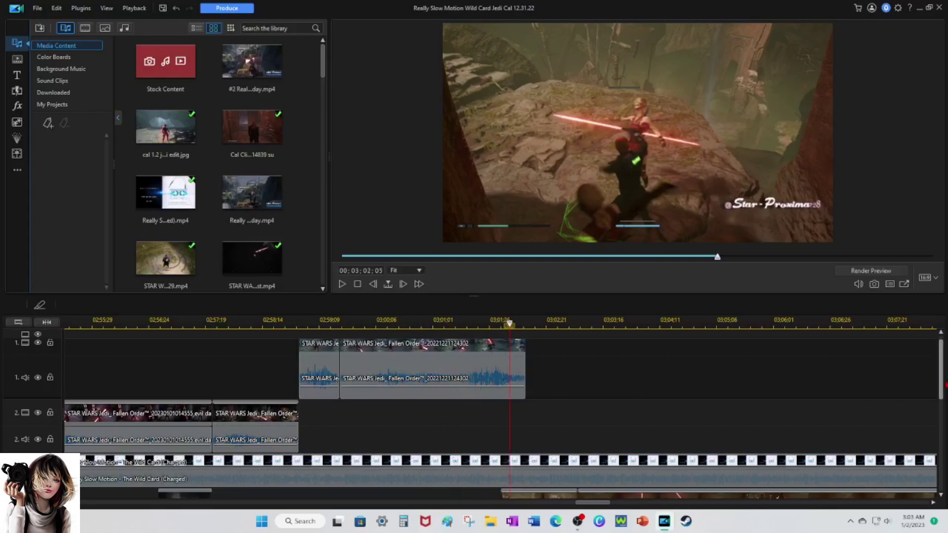
scroll(942, 368, "down", 2)
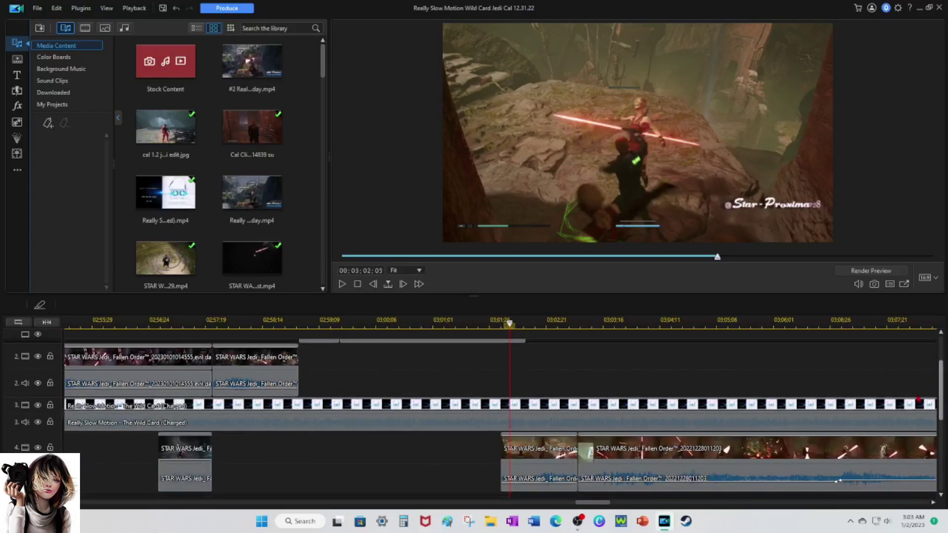
left_click(303, 319)
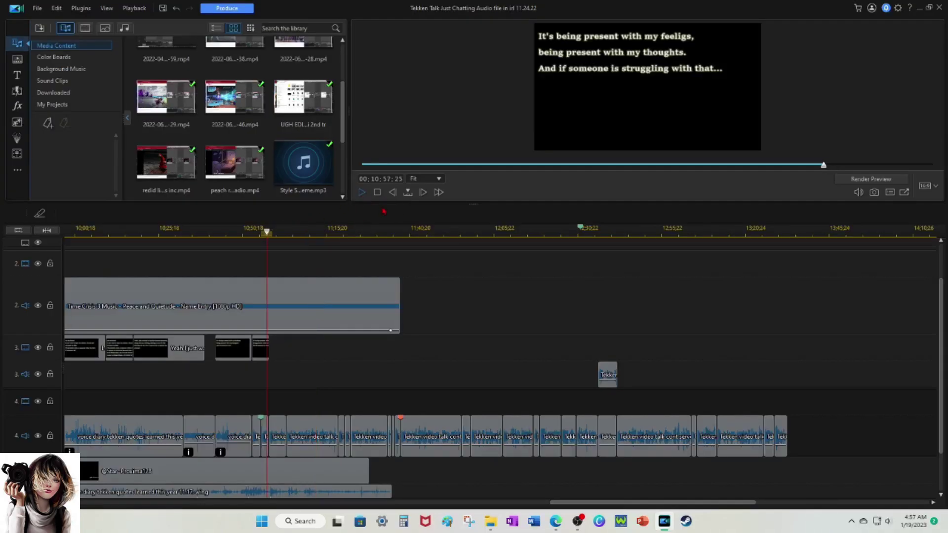
- Switch from PowerDirector to the YouTube channel page in Edge
left_click(566, 527)
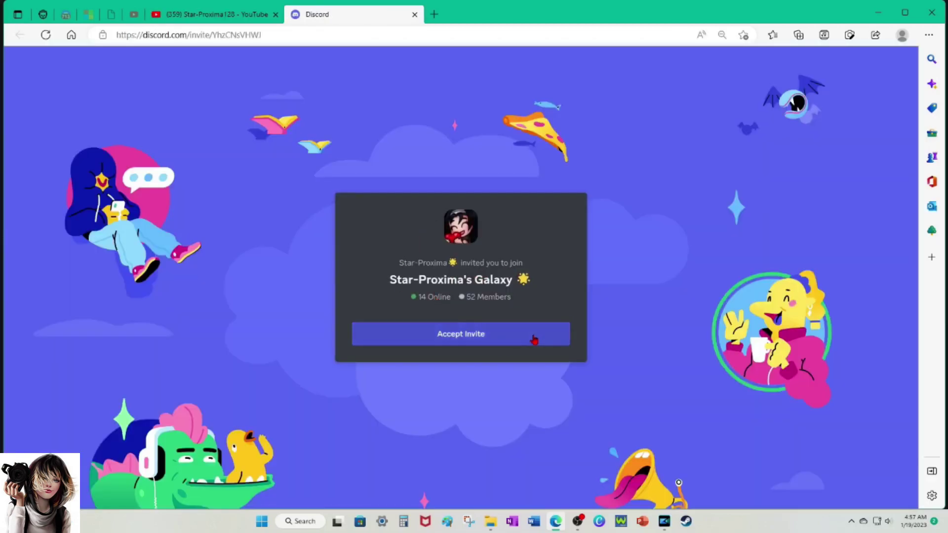
left_click(466, 338)
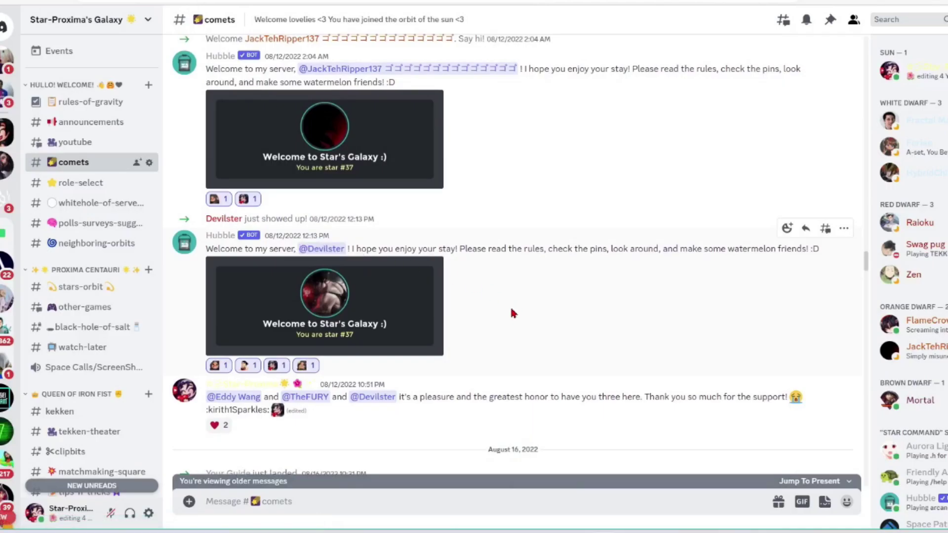
scroll(512, 304, "up", 3)
scroll(510, 314, "up", 3)
scroll(465, 262, "up", 3)
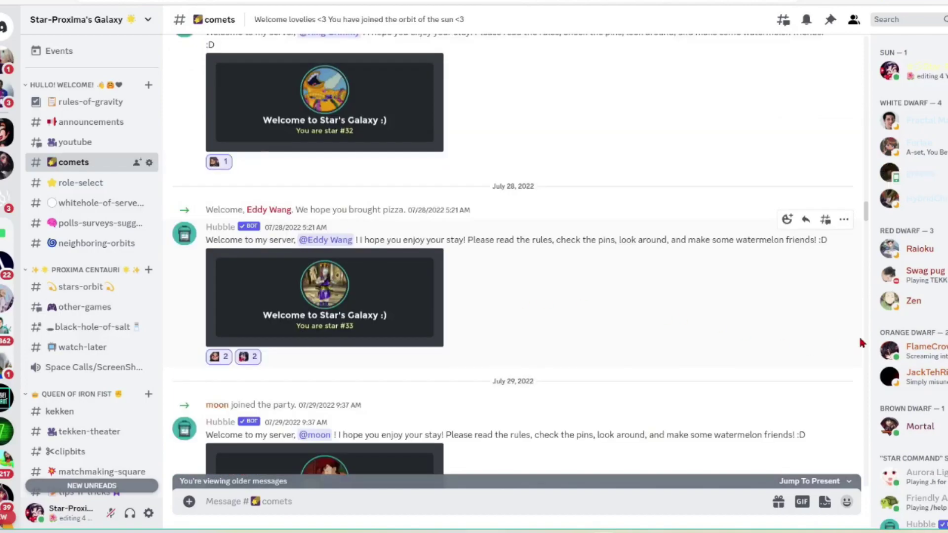
left_click_drag(861, 239, 841, 349)
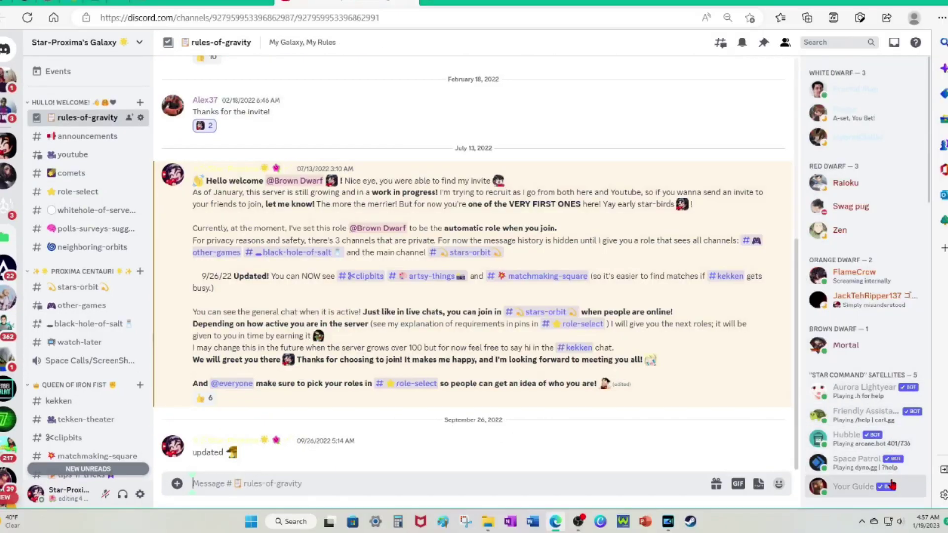
scroll(937, 367, "down", 8)
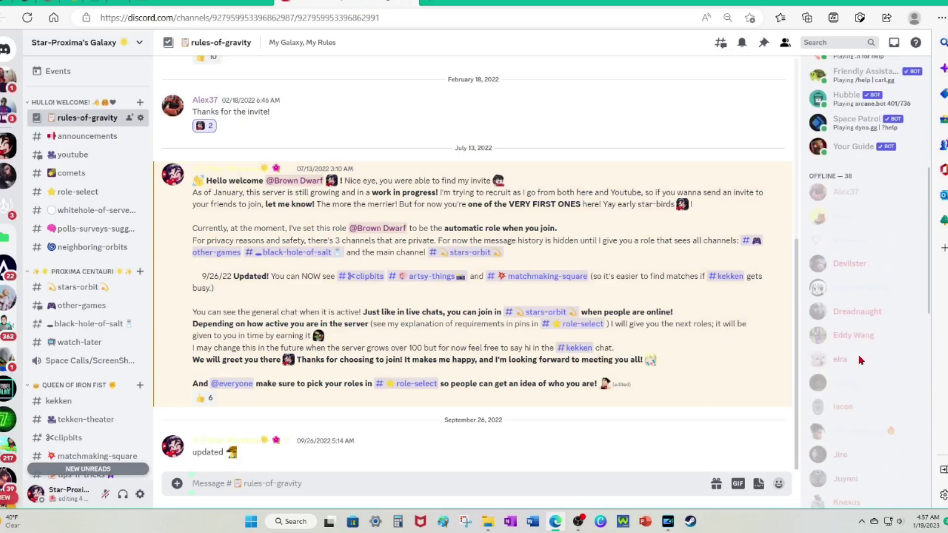
- Browse #announcements after the rules, then open #role-select showing the zodiac-sign role message
scroll(862, 361, "up", 6)
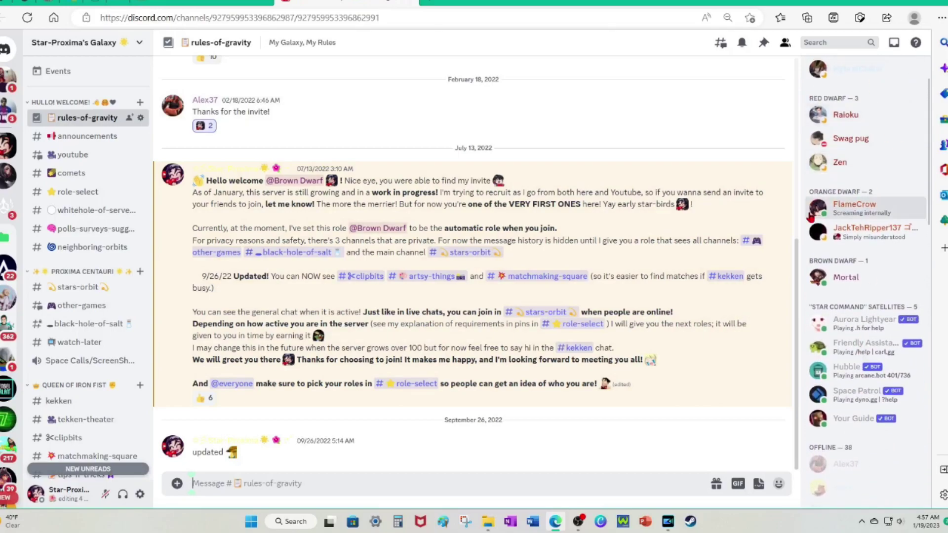
scroll(810, 148, "up", 2)
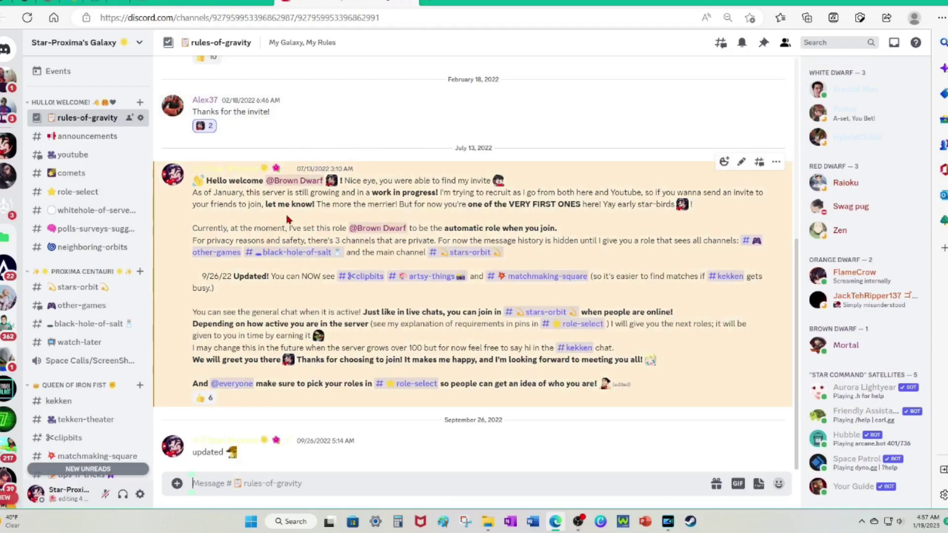
left_click(87, 136)
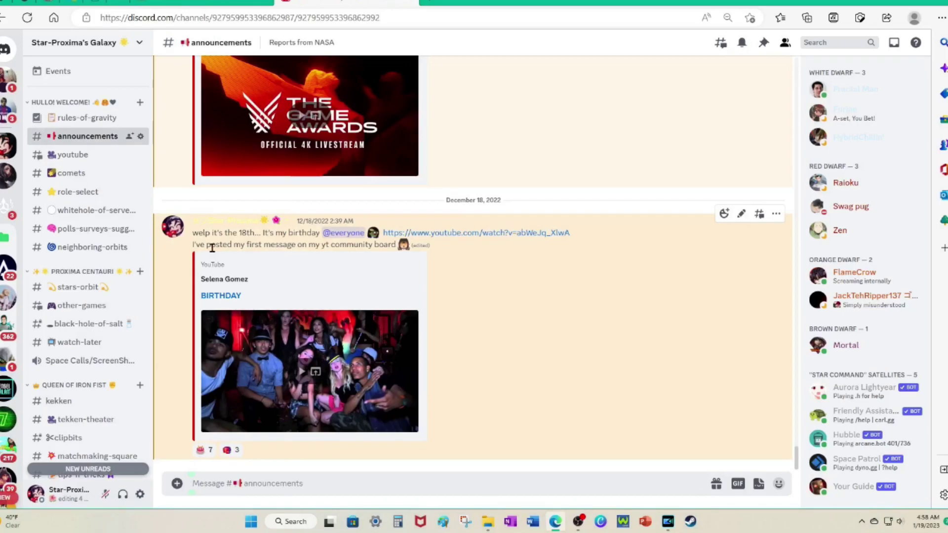
scroll(488, 256, "up", 4)
scroll(789, 265, "up", 10)
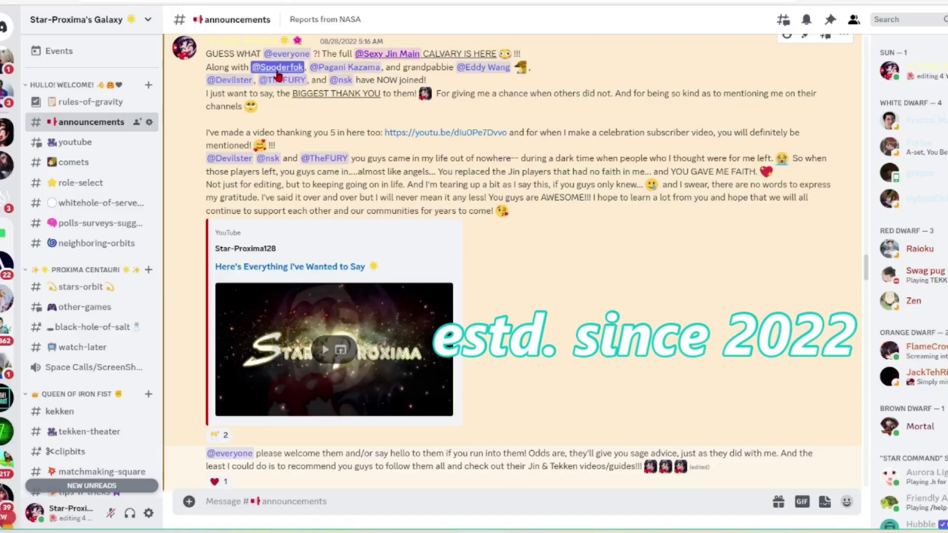
scroll(662, 309, "down", 3)
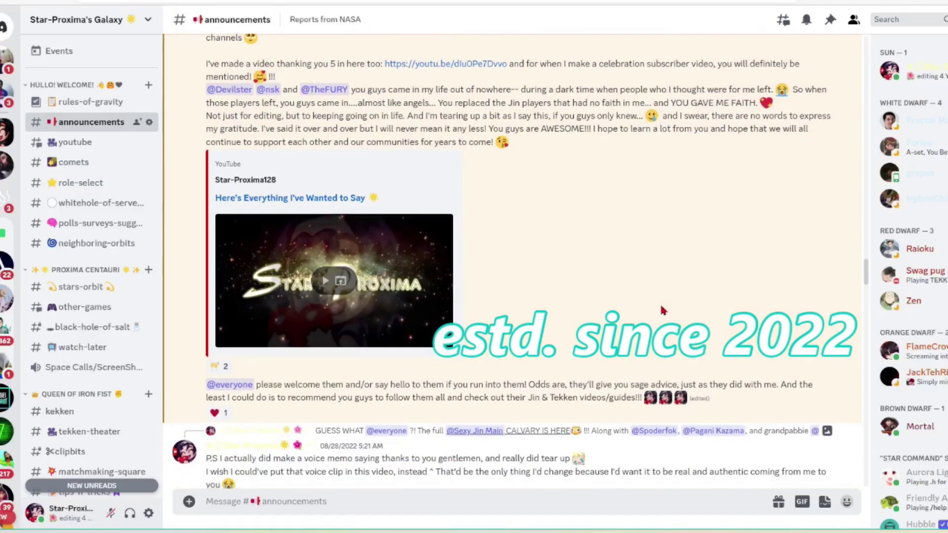
mouse_move(212, 346)
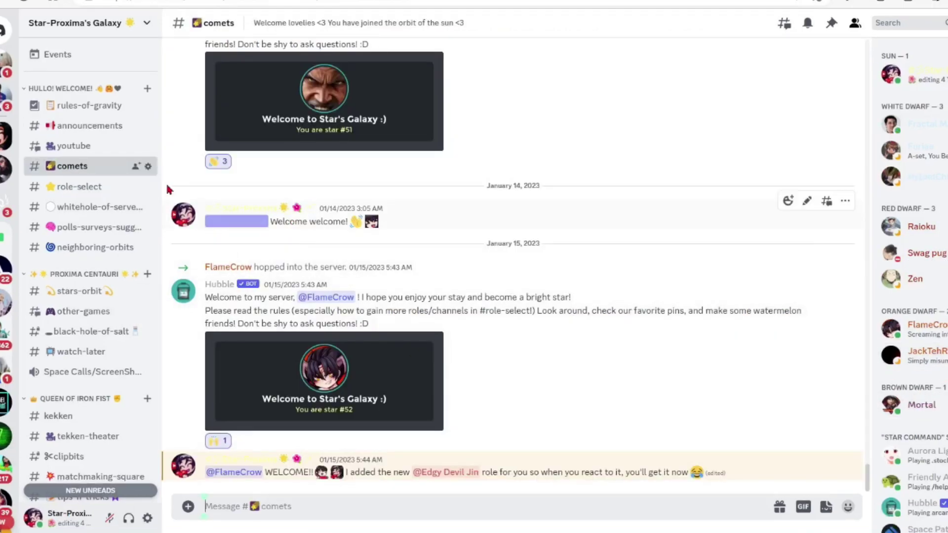
left_click(95, 186)
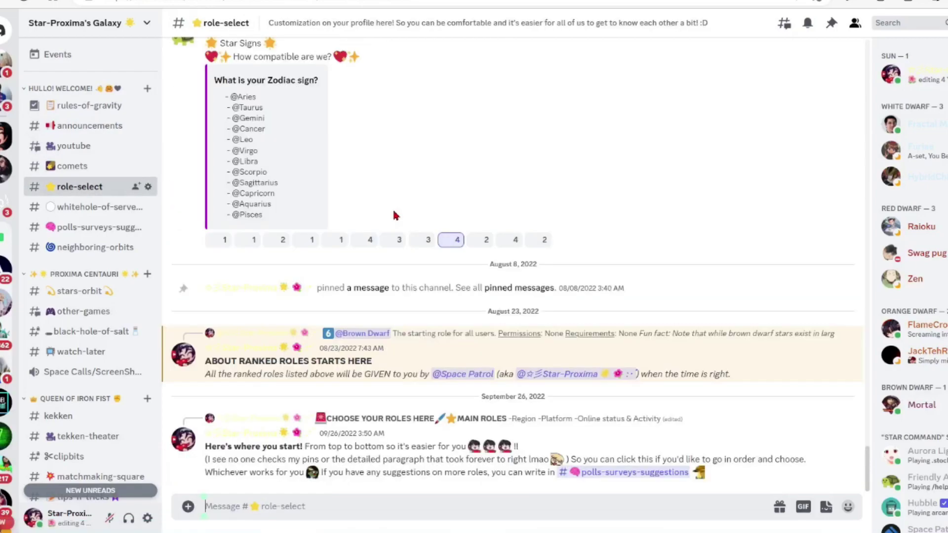
- Jump to the original 'CHOOSE YOUR ROLES HERE' message and read its role descriptions
left_click(359, 420)
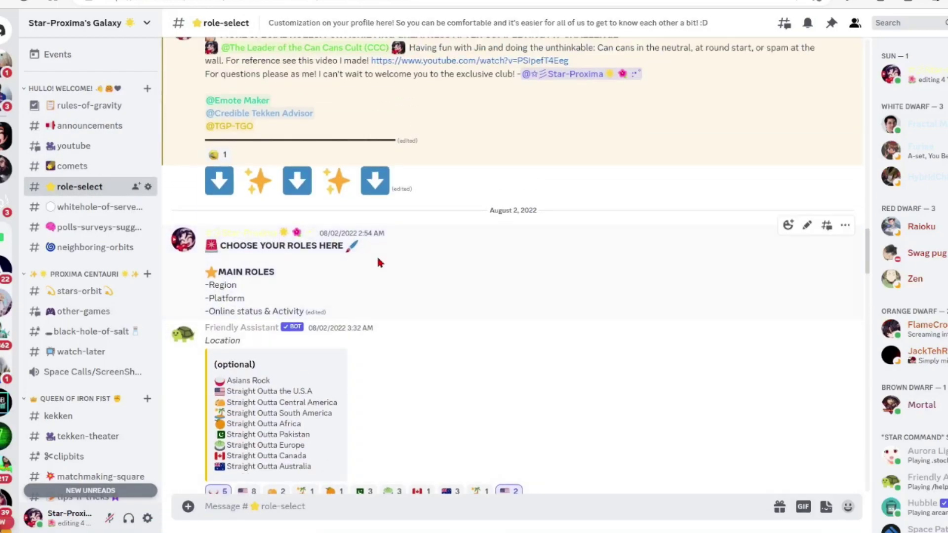
scroll(390, 281, "down", 5)
scroll(417, 323, "up", 5)
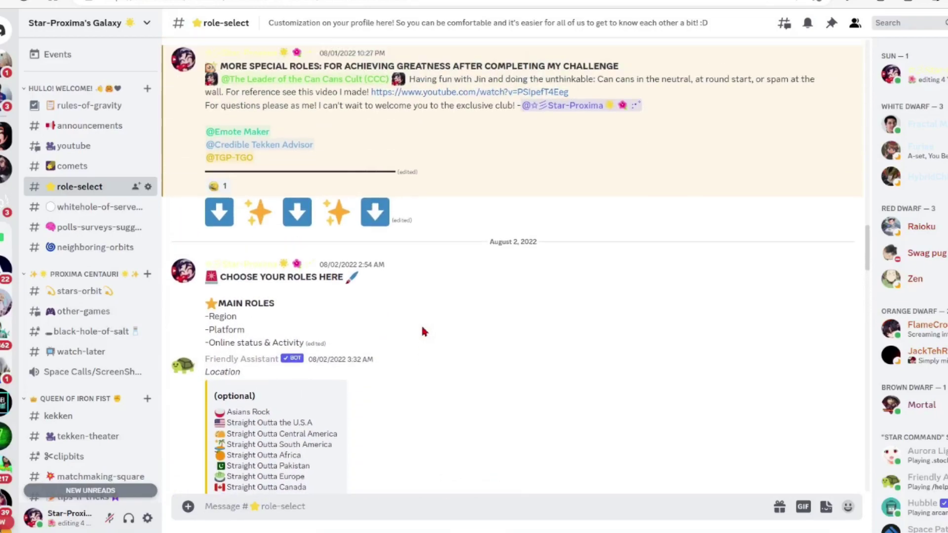
scroll(423, 331, "up", 8)
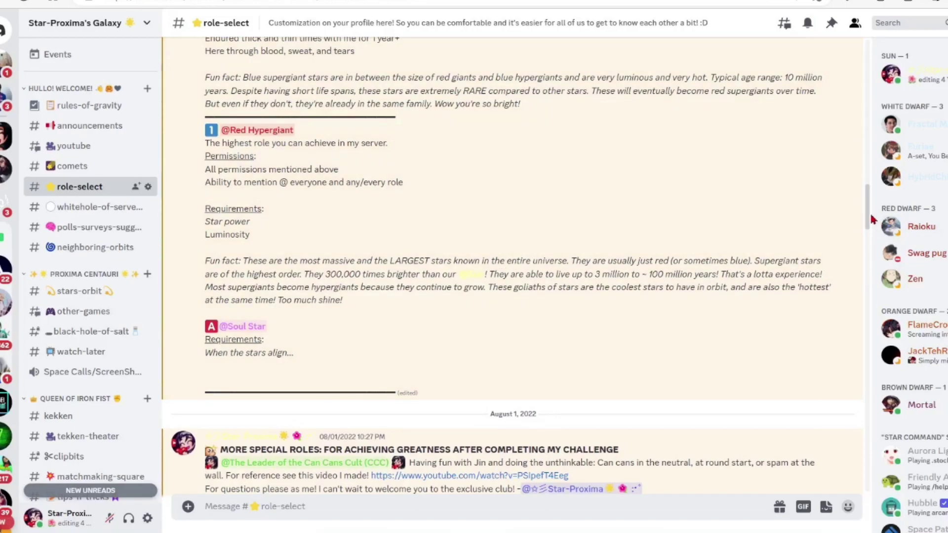
left_click_drag(871, 219, 829, 101)
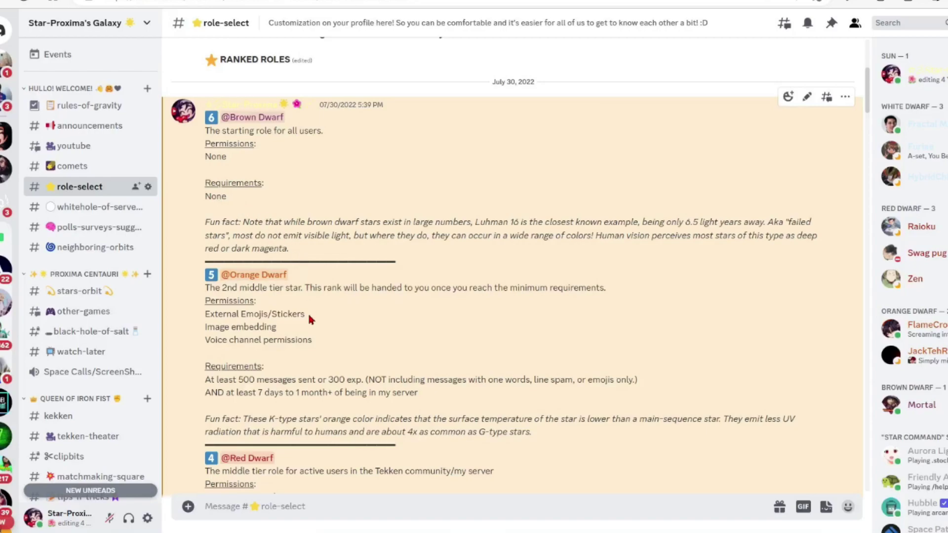
scroll(308, 321, "down", 5)
scroll(308, 325, "down", 11)
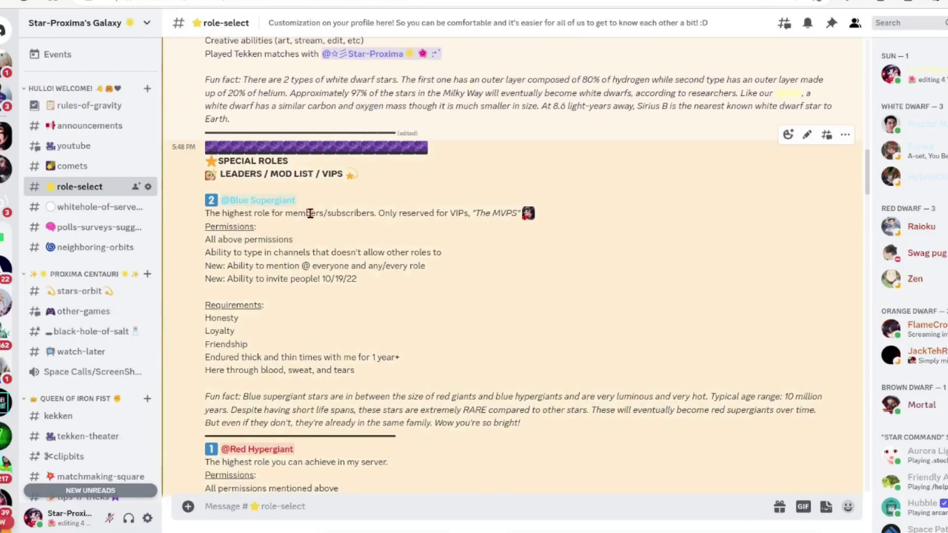
scroll(260, 149, "up", 4)
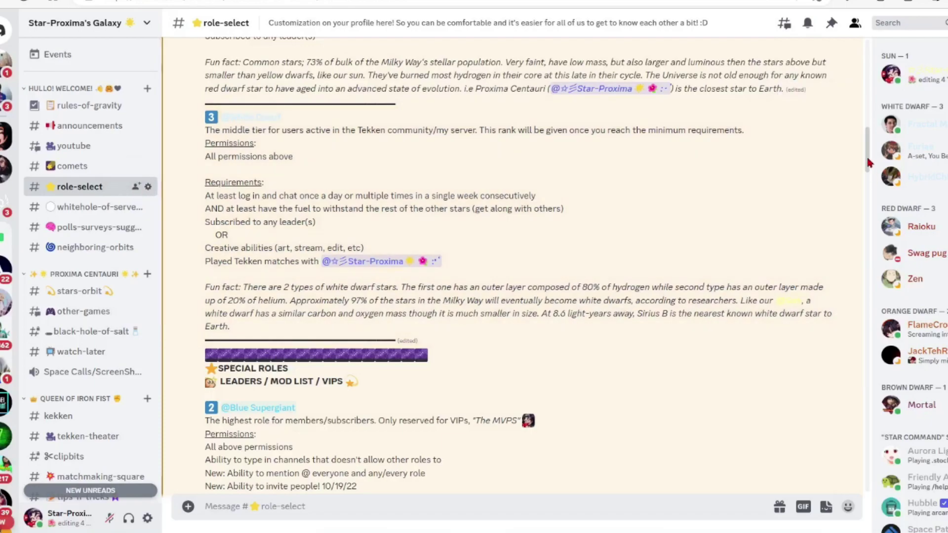
scroll(866, 165, "down", 1)
left_click_drag(866, 166, 847, 294)
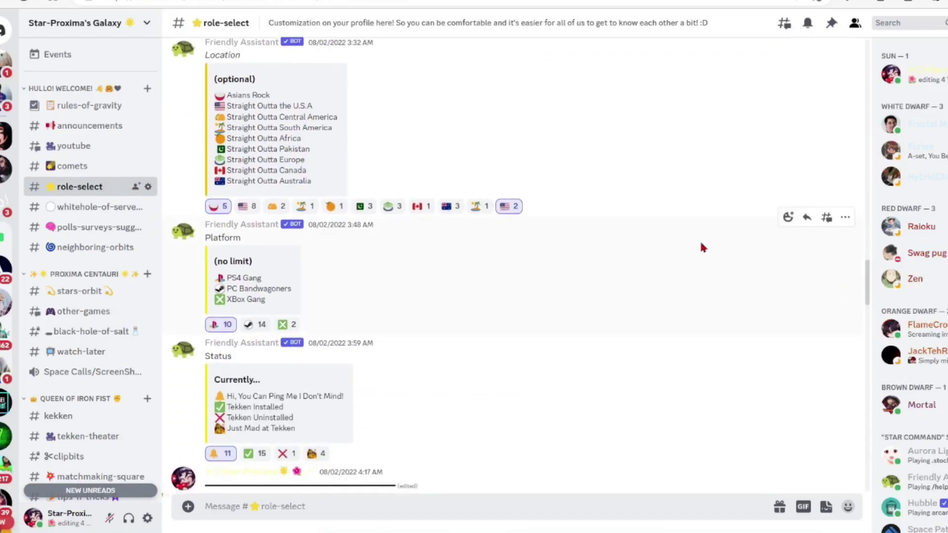
- Scroll through the rest of #role-select and open #tips-n-tricks
scroll(371, 305, "down", 7)
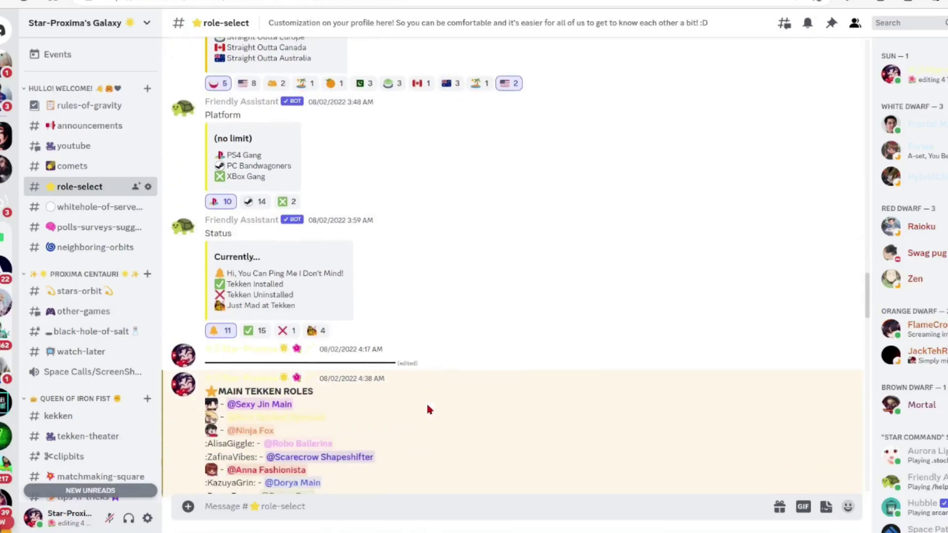
scroll(363, 348, "down", 7)
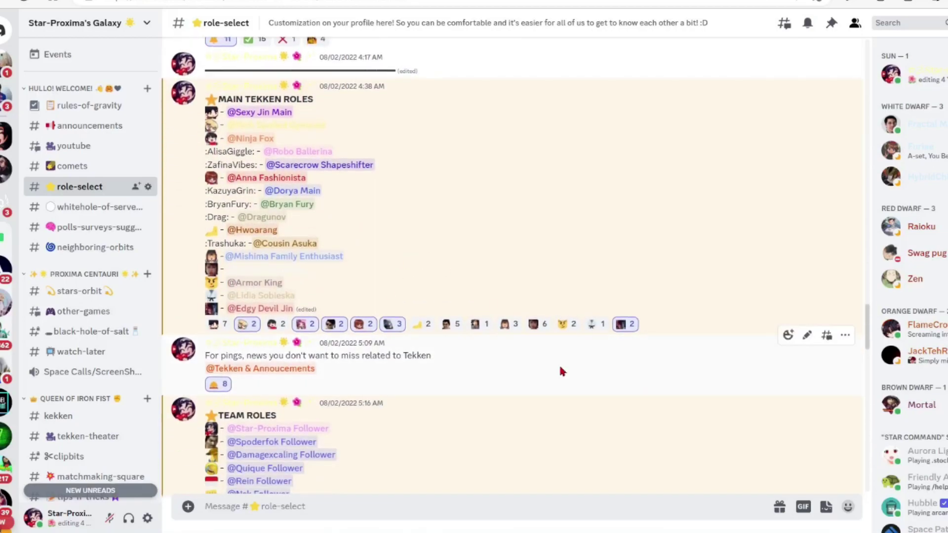
scroll(549, 321, "down", 4)
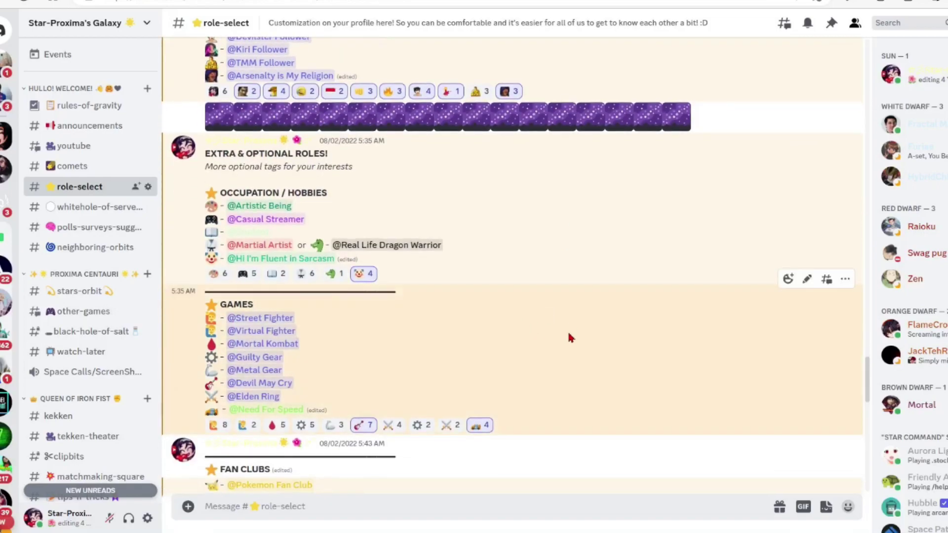
scroll(567, 331, "down", 7)
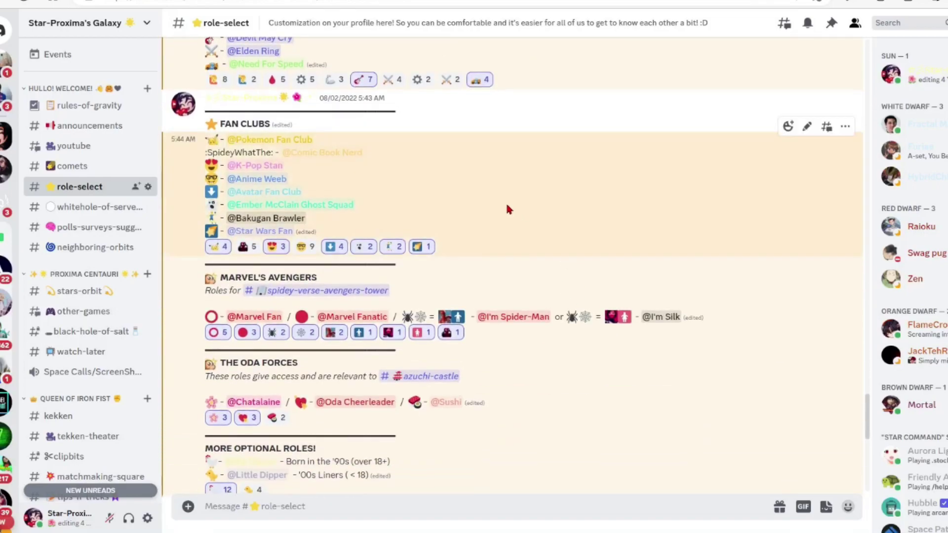
scroll(569, 264, "down", 6)
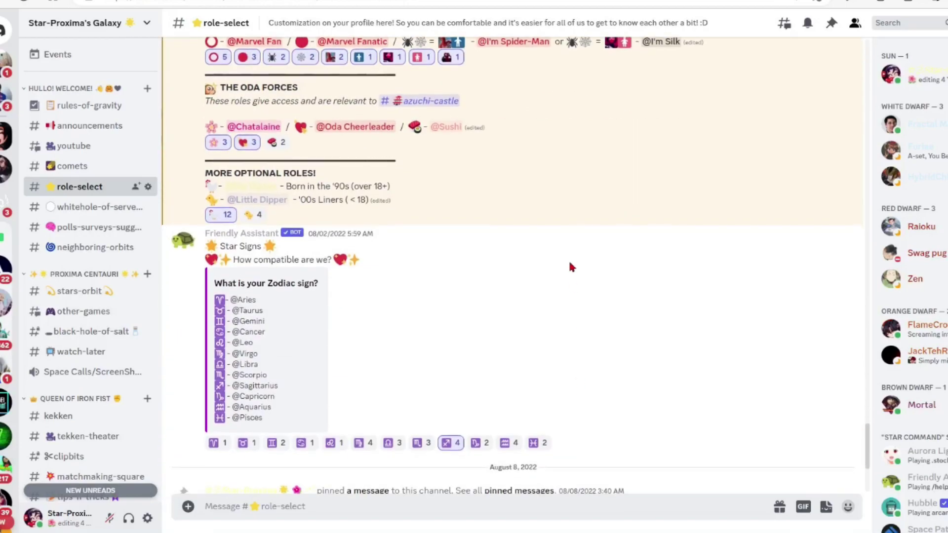
scroll(557, 355, "down", 3)
scroll(596, 347, "down", 1)
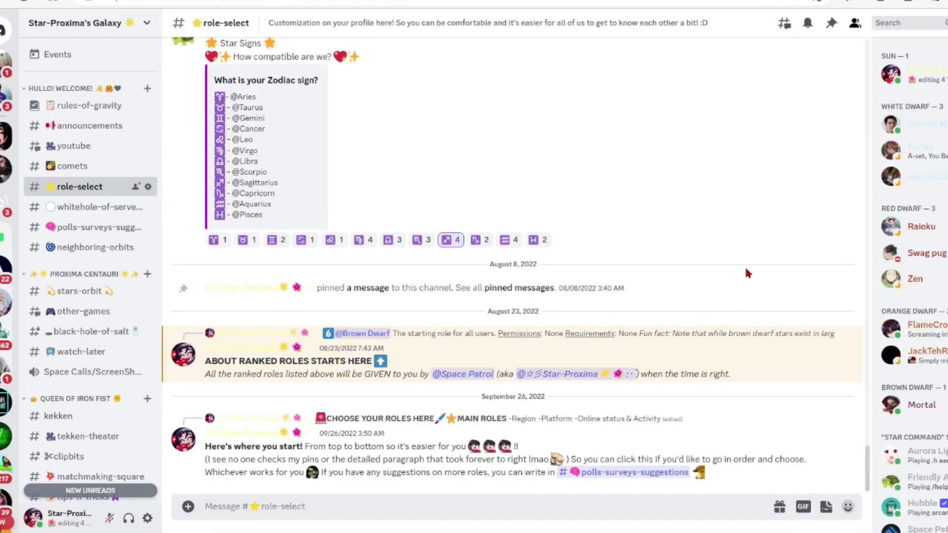
scroll(89, 247, "down", 4)
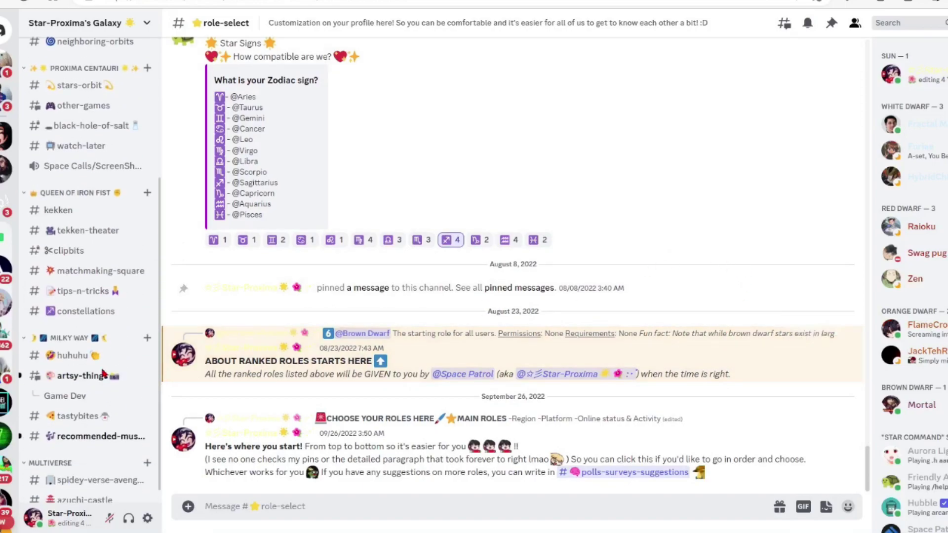
left_click(84, 288)
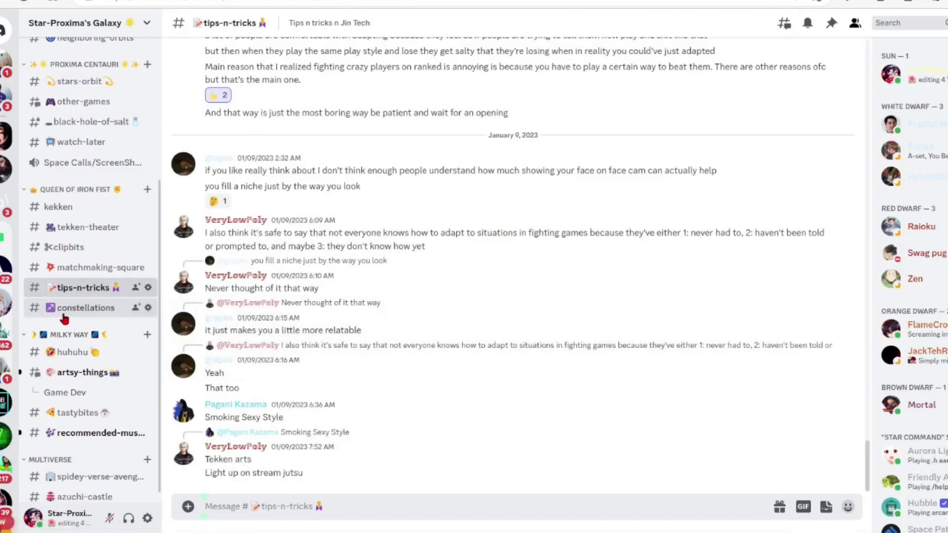
- Jump to a pinned message from the channel's Pinned Messages list and read on
scroll(89, 306, "up", 4)
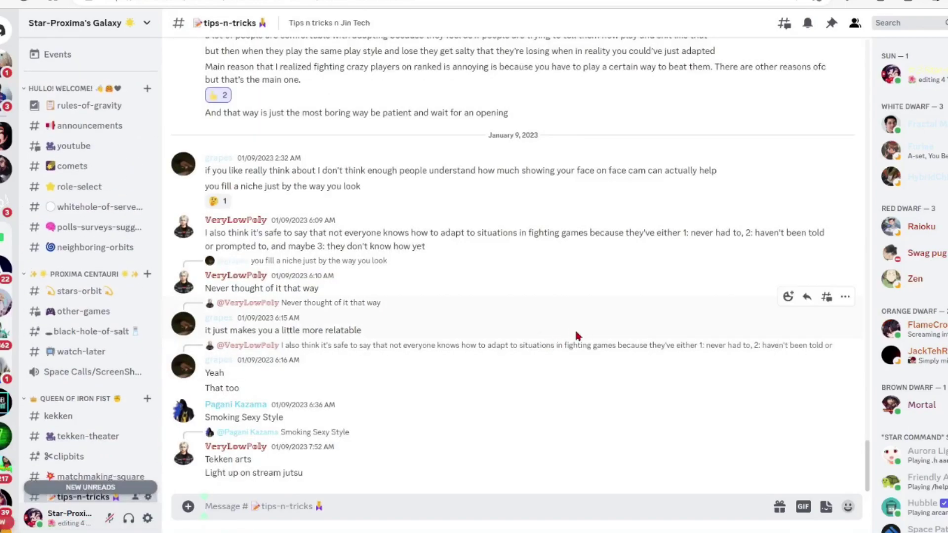
left_click(831, 22)
left_click(802, 84)
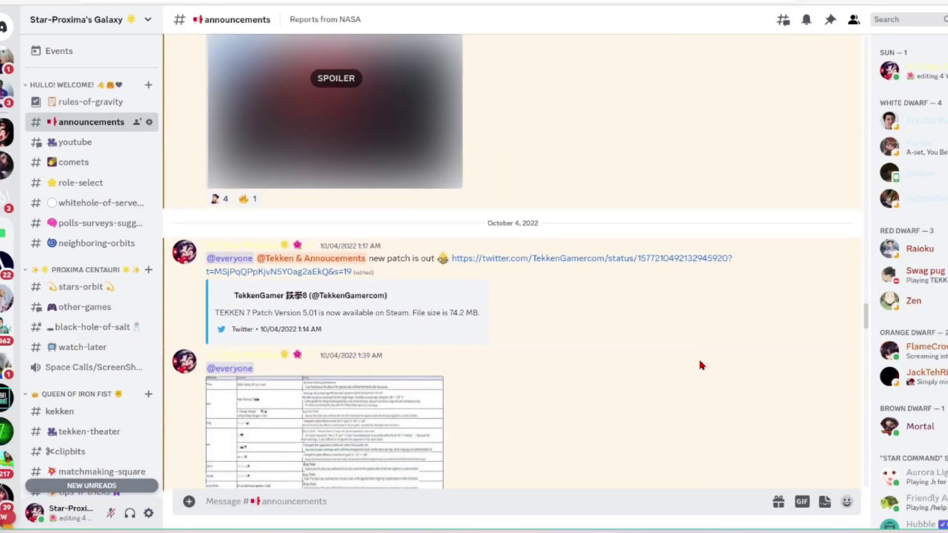
scroll(701, 366, "down", 15)
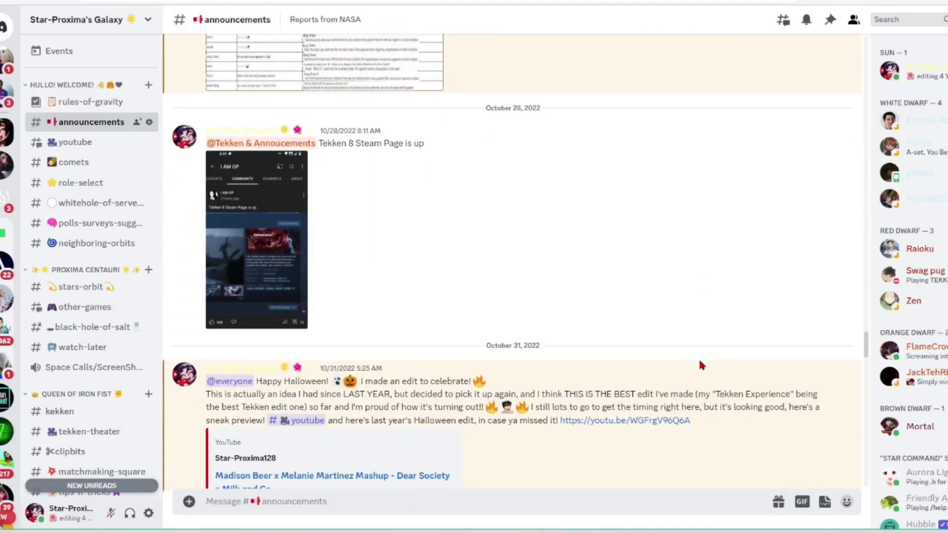
scroll(700, 362, "down", 8)
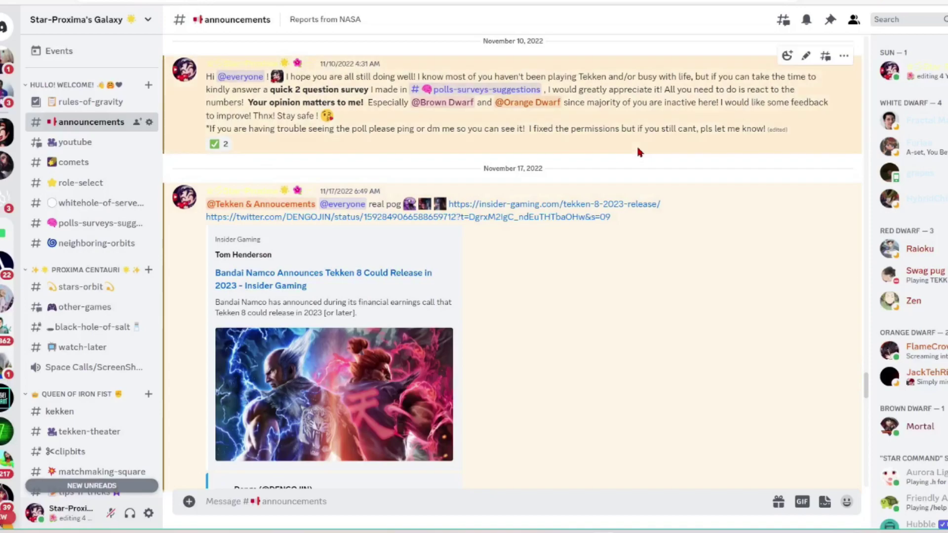
- Return to #announcements and follow the #polls-surveys-suggestions link in the Nov 10 post
left_click(830, 19)
left_click(564, 130)
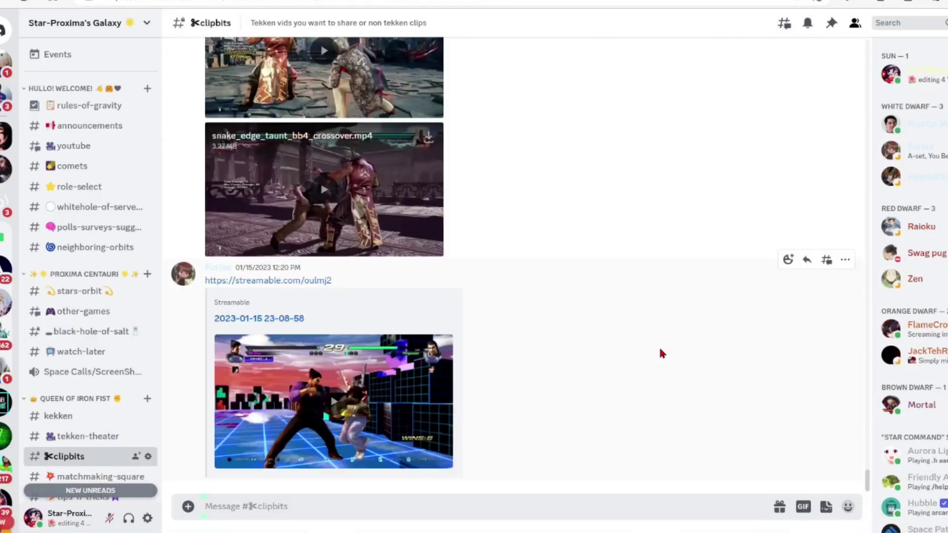
scroll(661, 352, "up", 5)
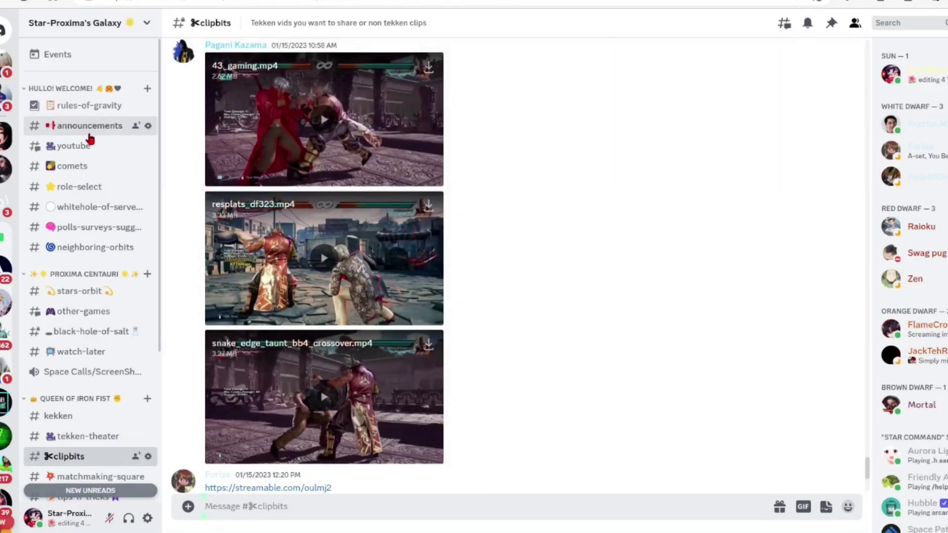
left_click(110, 107)
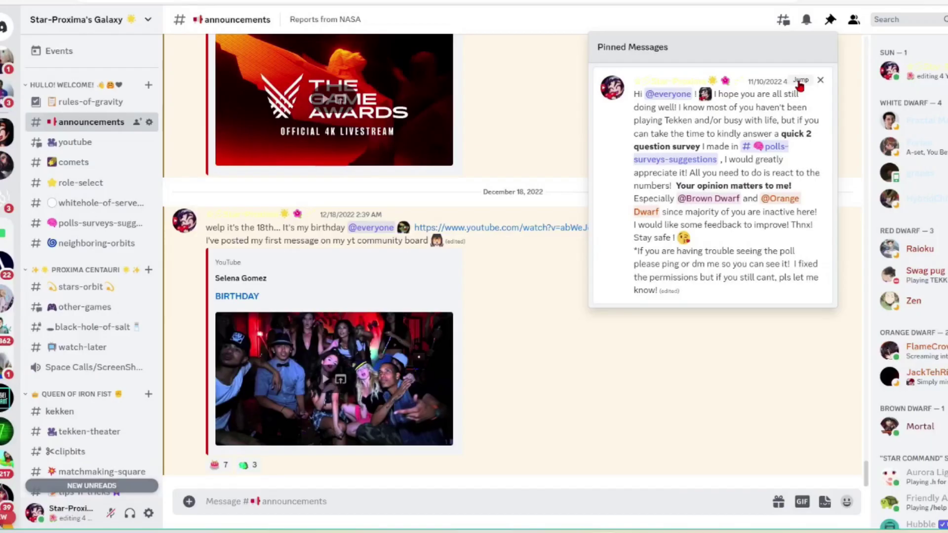
scroll(604, 267, "up", 10)
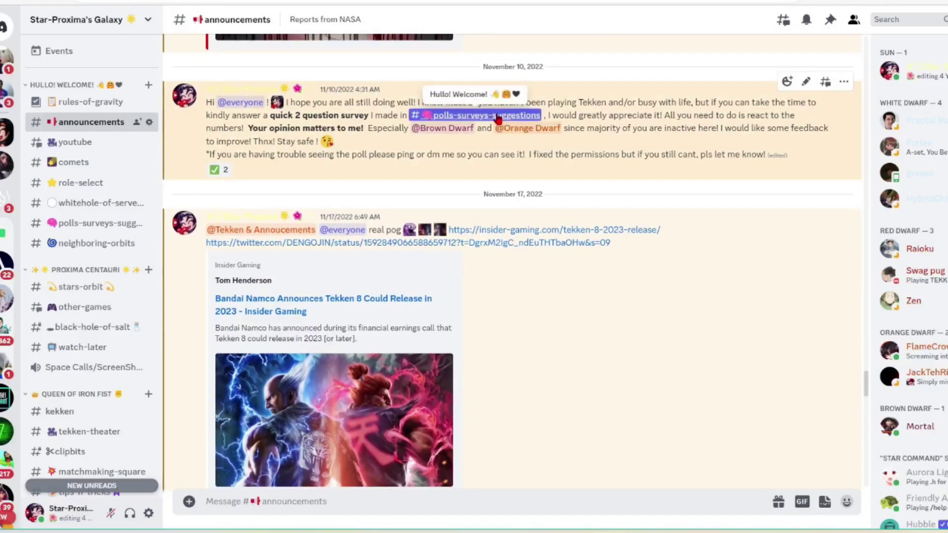
left_click(509, 117)
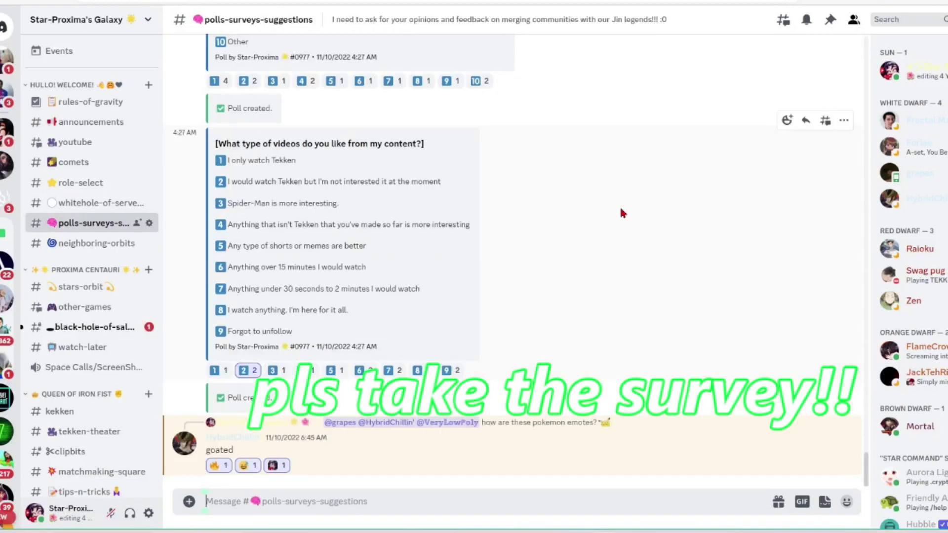
- Scroll up through the 'What type of videos do you like' poll and earlier polls
scroll(630, 297, "up", 5)
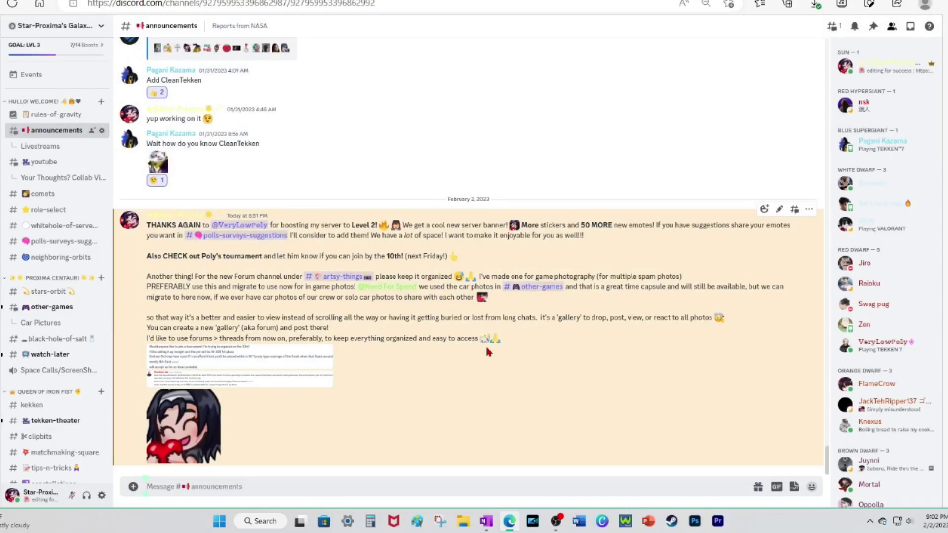
- Open the #polls-surveys-suggestions channel in the Discord sidebar
scroll(450, 315, "up", 10)
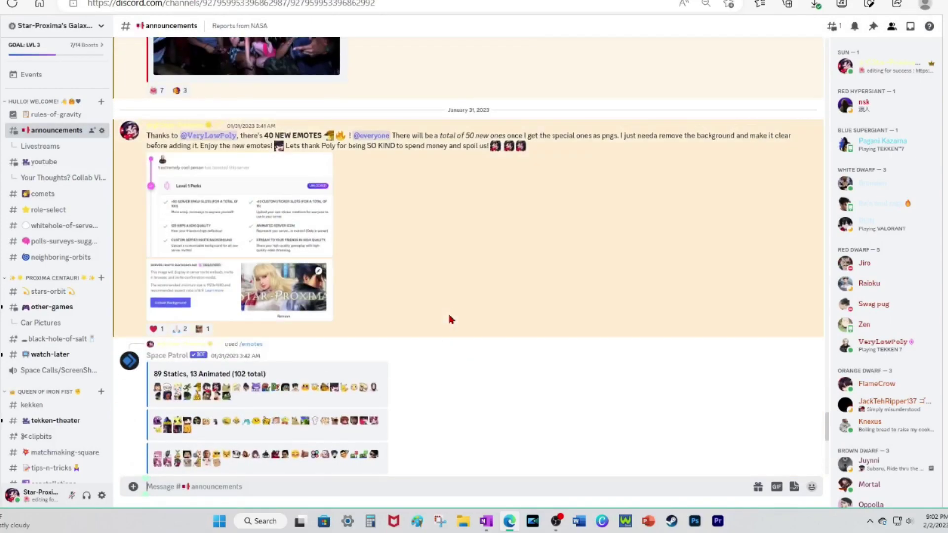
scroll(453, 290, "down", 5)
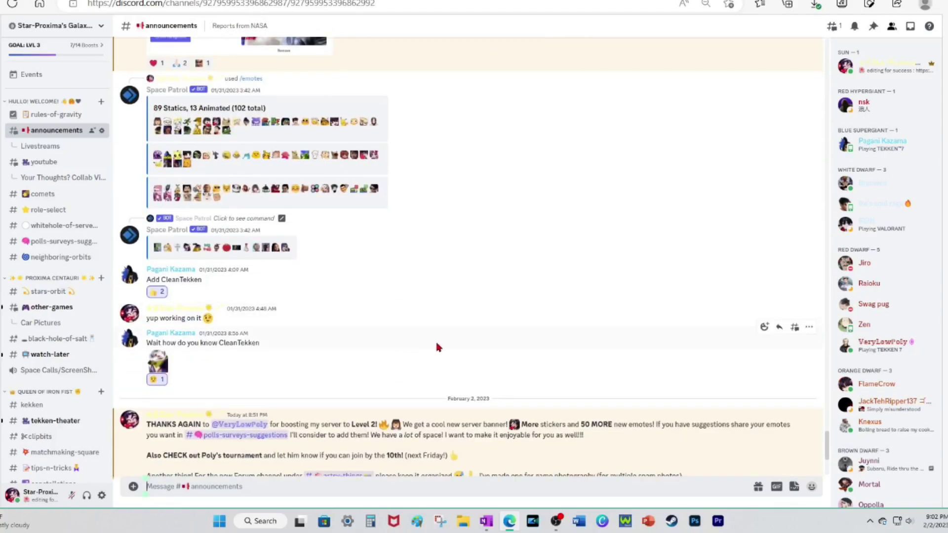
scroll(434, 400, "down", 2)
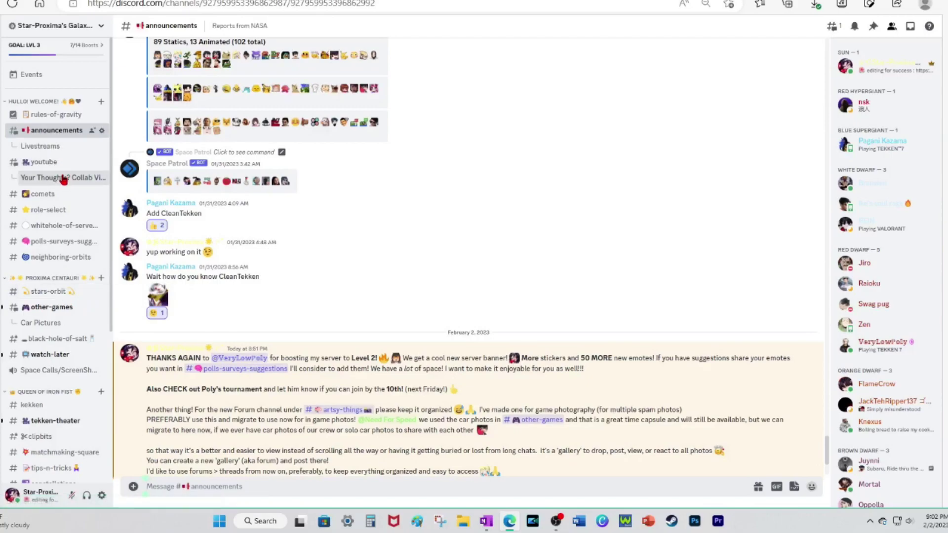
left_click(64, 243)
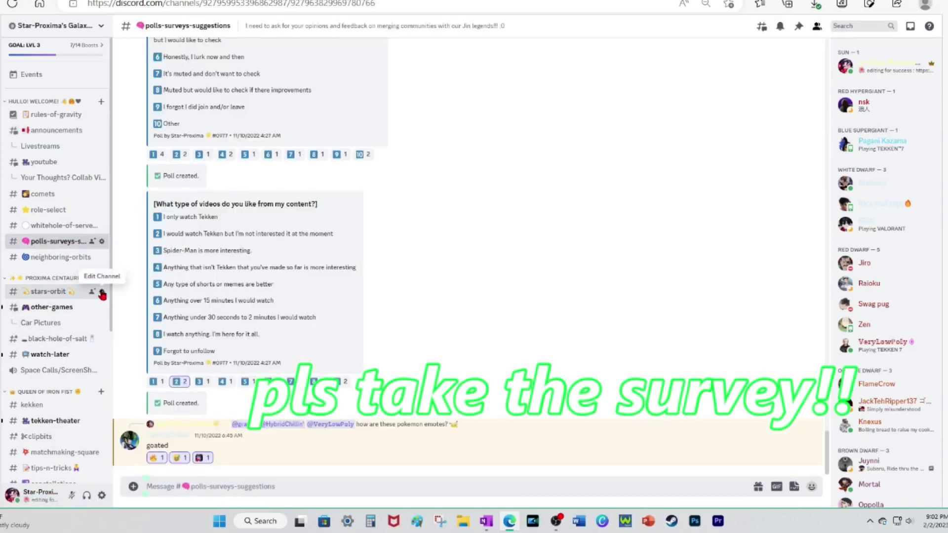
- Look over the sidebar channel list, then switch to the #stars-orbit hangout channel
scroll(62, 346, "down", 3)
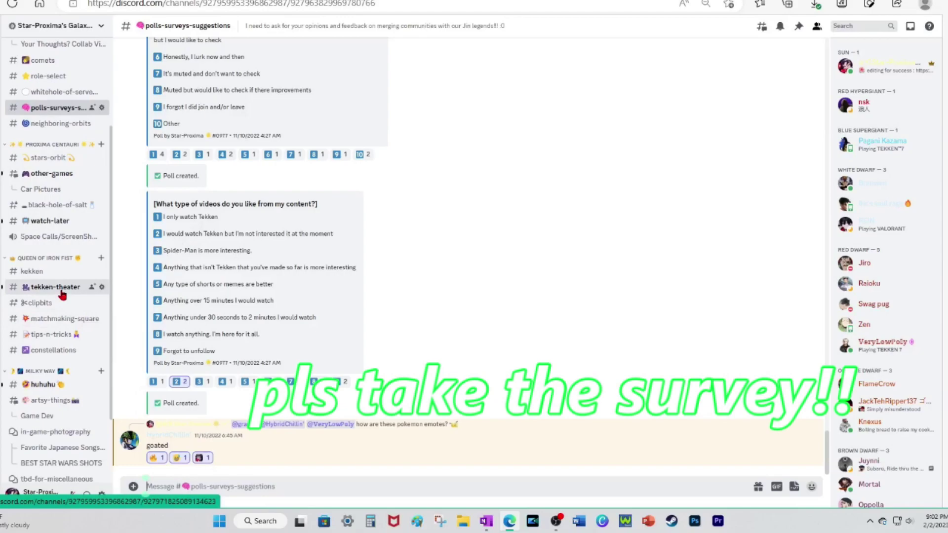
scroll(59, 424, "down", 2)
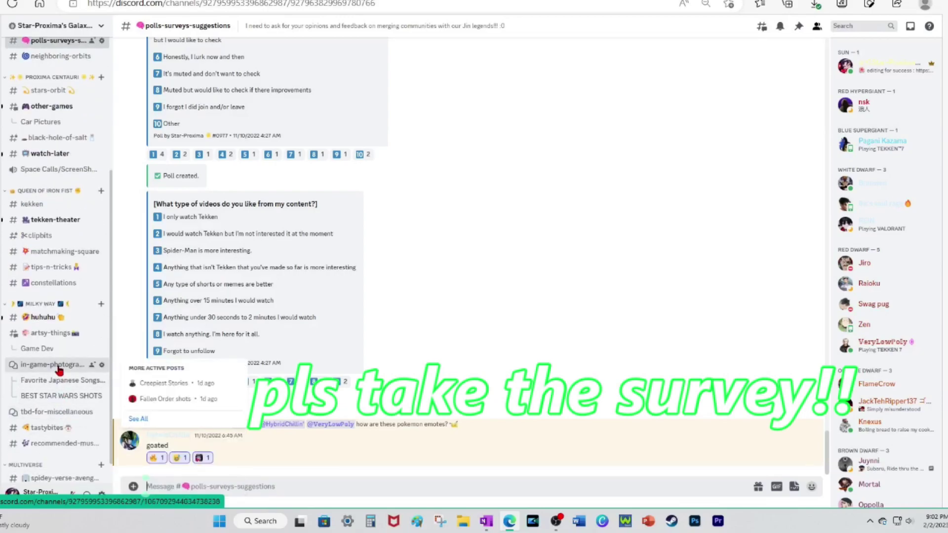
scroll(59, 345, "up", 5)
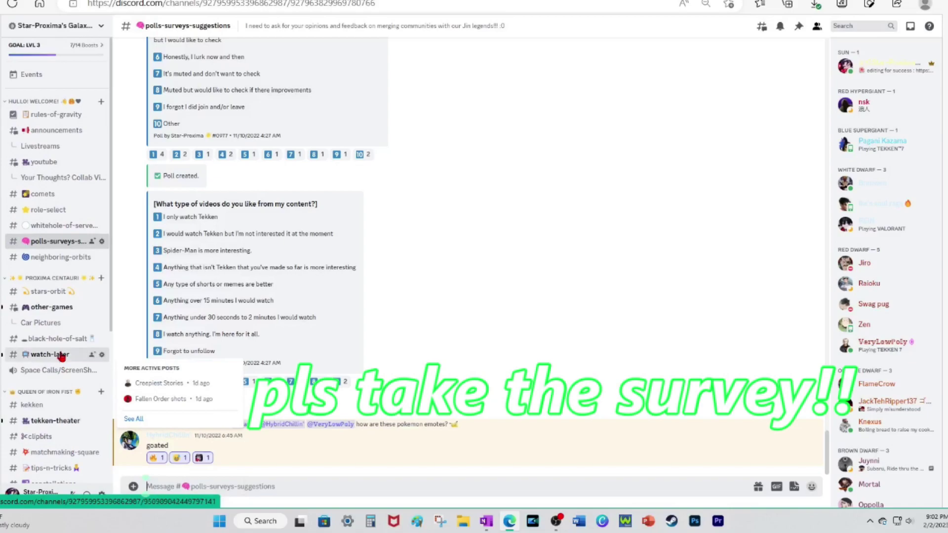
left_click(49, 291)
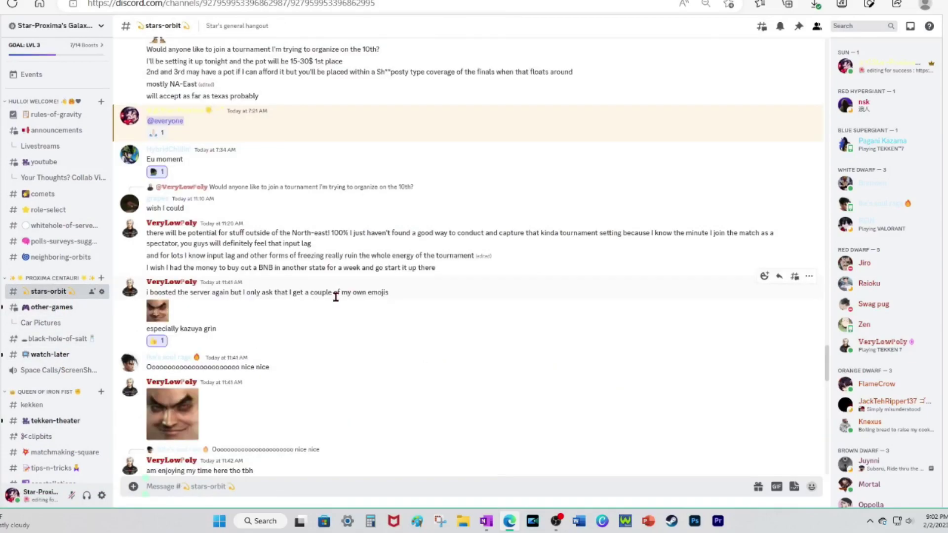
- Scroll back through the #stars-orbit discussion about the tournament on the 10th
scroll(336, 297, "up", 3)
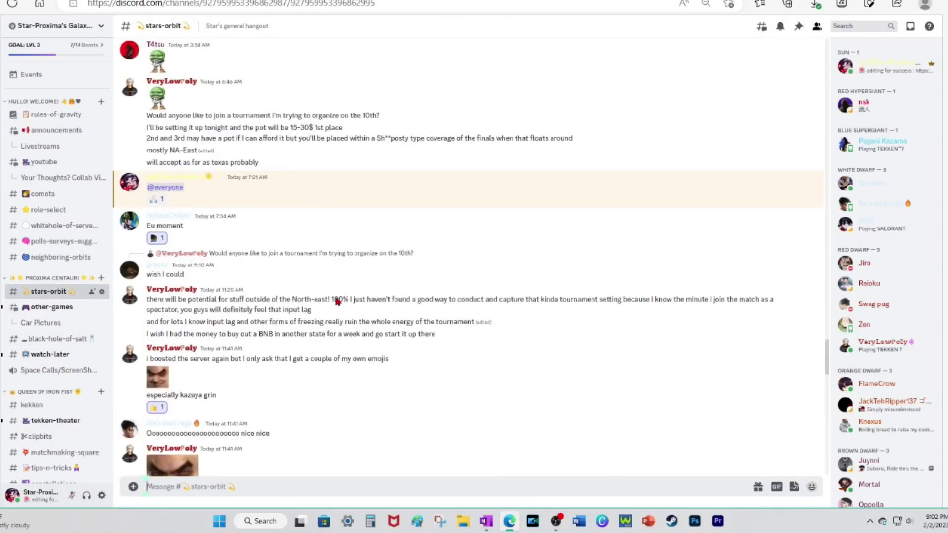
scroll(355, 326, "up", 3)
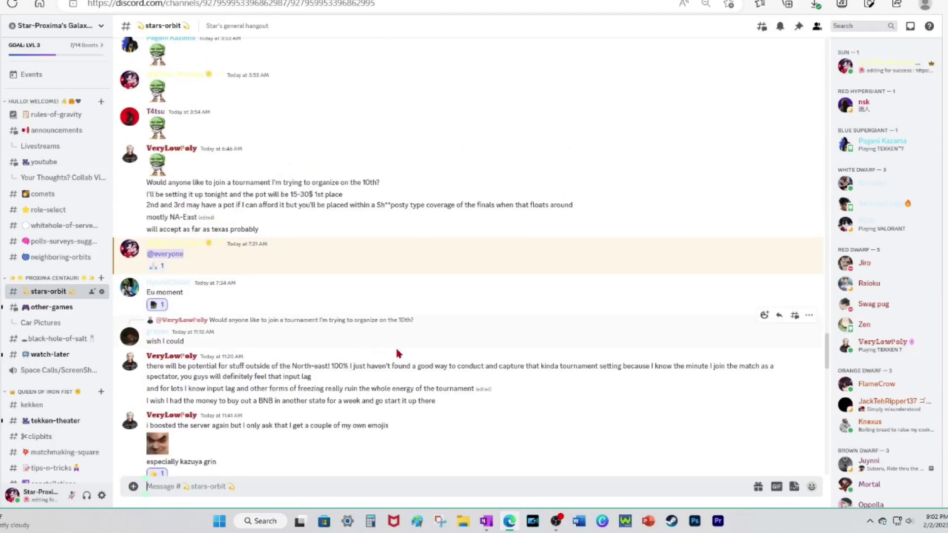
scroll(829, 349, "up", 1)
scroll(828, 363, "down", 1)
scroll(828, 362, "up", 1)
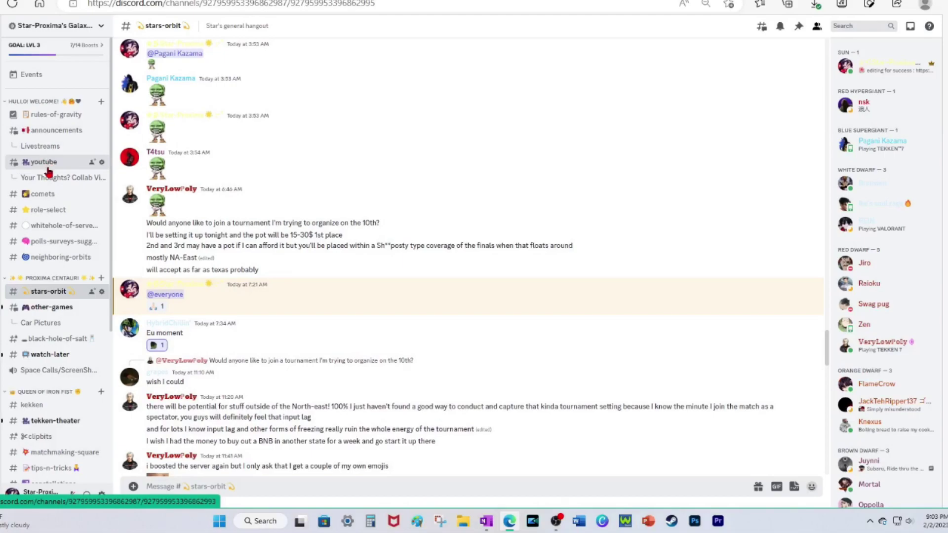
- Open #comets to view its welcome messages and the February 2 Level 2 boost notice
left_click(58, 197)
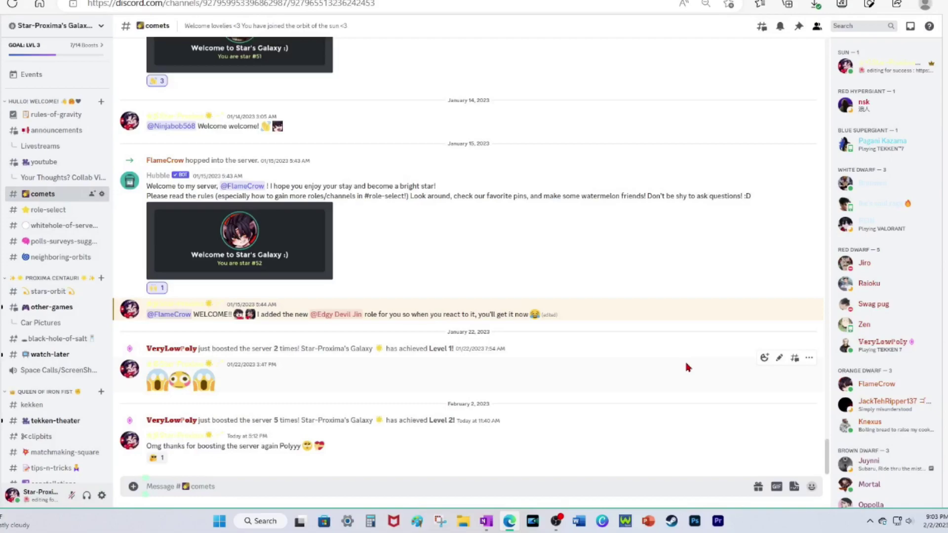
scroll(686, 367, "up", 2)
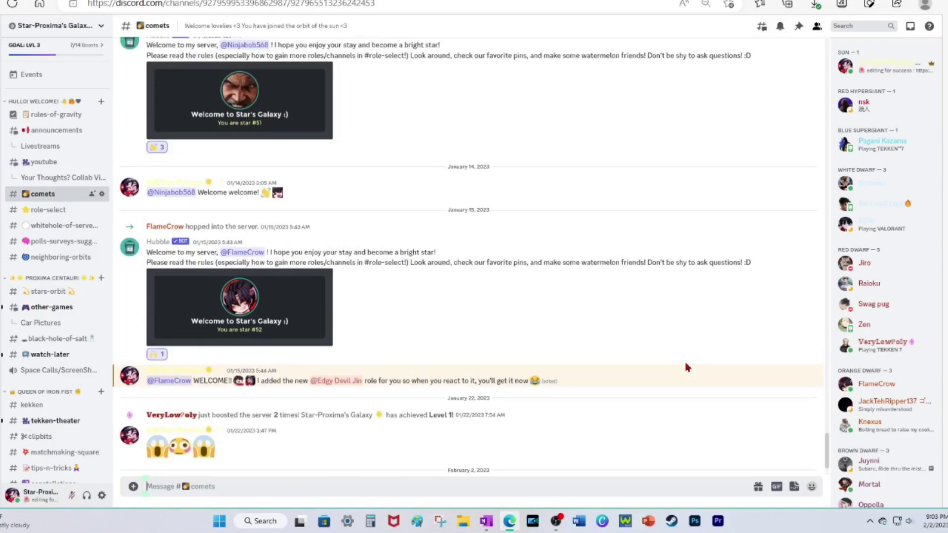
scroll(686, 367, "down", 2)
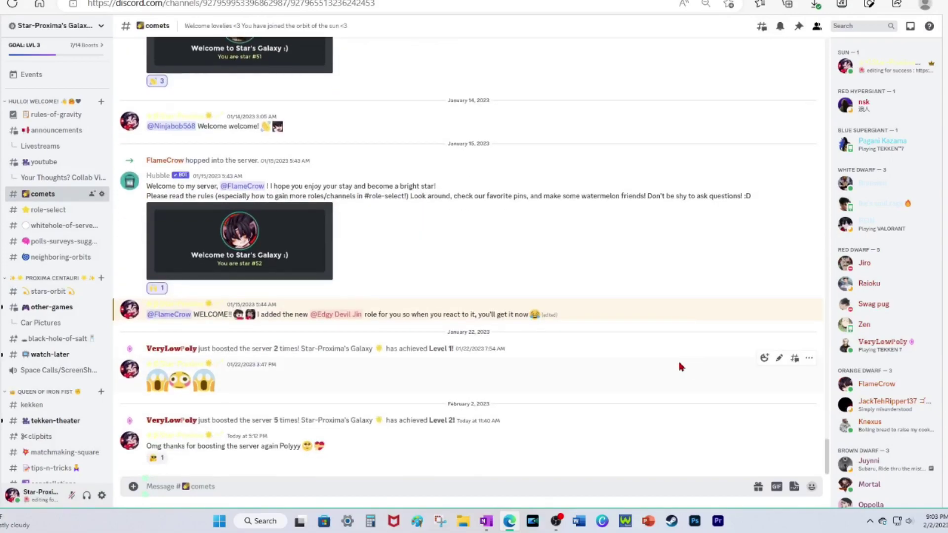